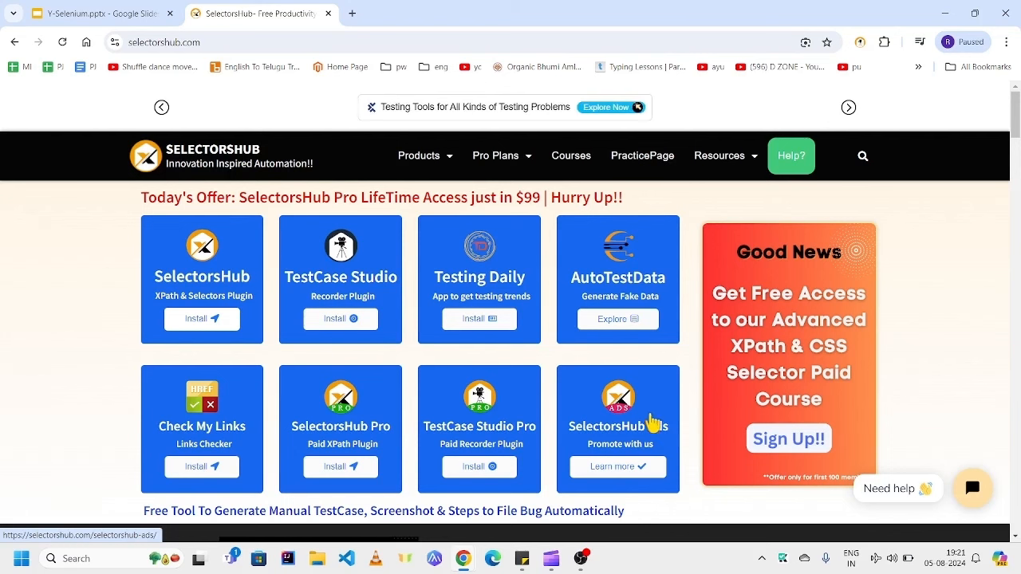
Open AutoTestData from the SelectorsHub home page and look over its data type, format and row count sections
{"action": "left_click", "coordinate": [669, 353]}
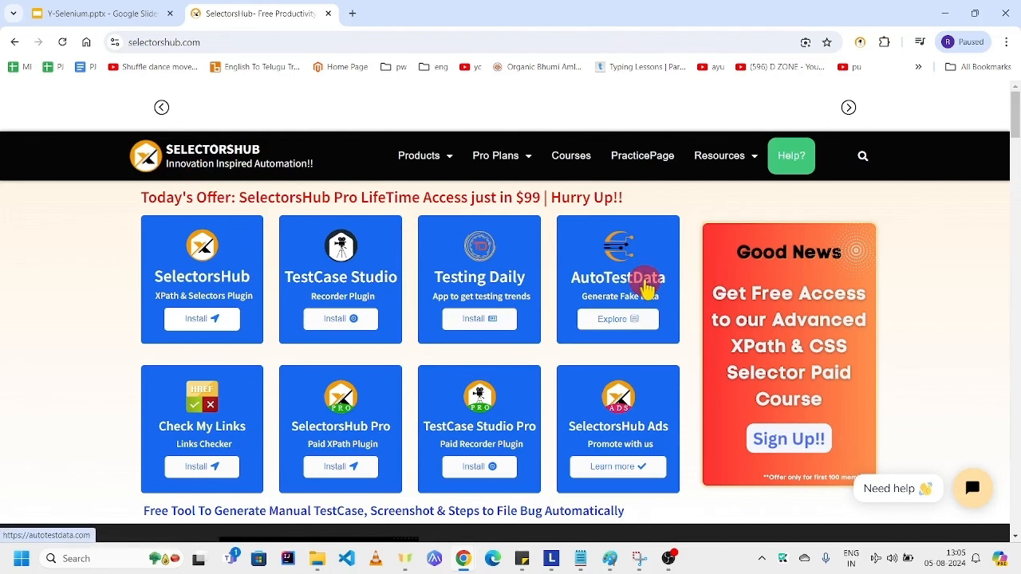
{"action": "left_click", "coordinate": [646, 287]}
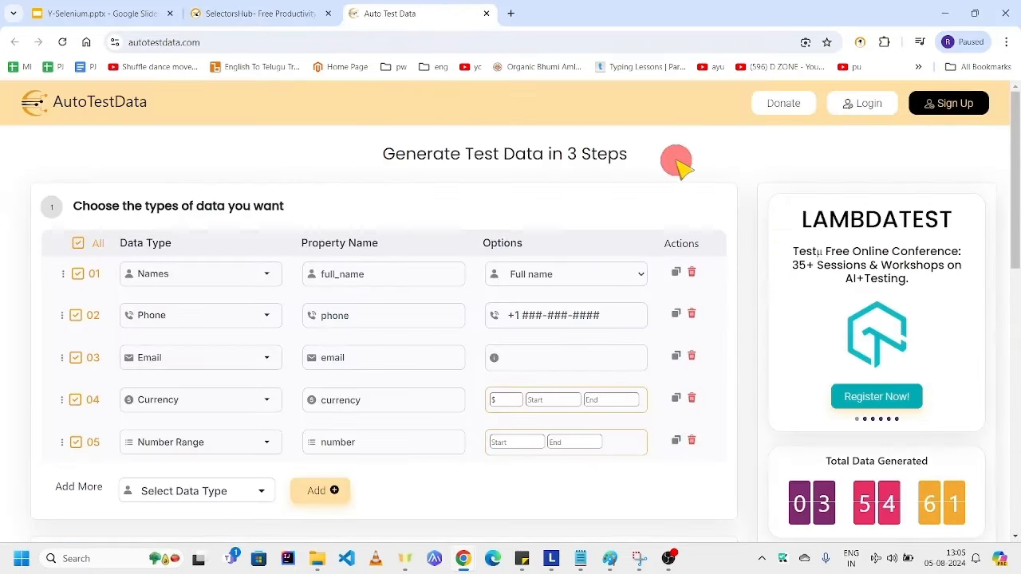
{"action": "left_click_drag", "start_coordinate": [663, 162], "coordinate": [383, 158]}
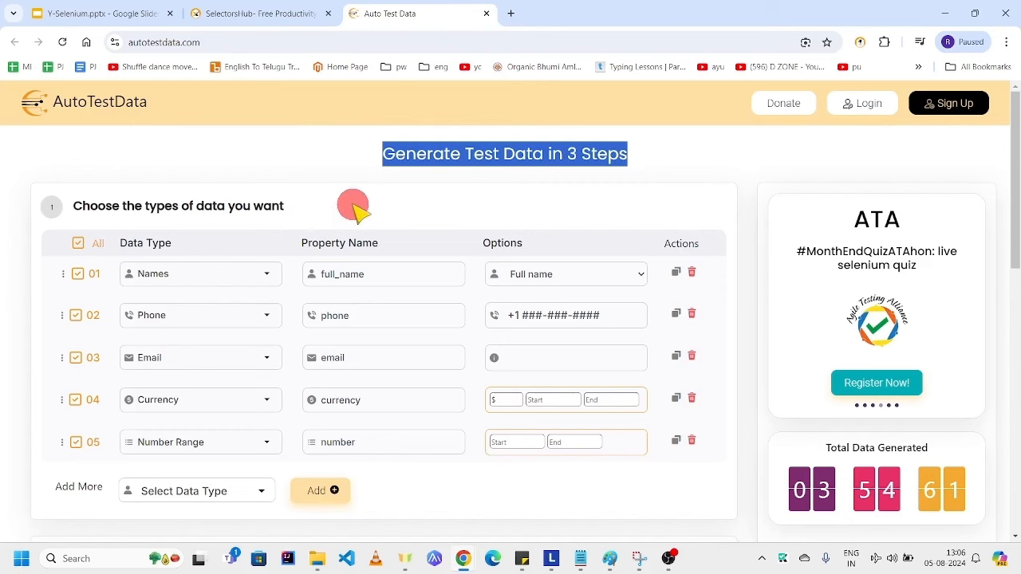
{"action": "scroll", "coordinate": [355, 207], "scroll_direction": "down", "scroll_amount": 4}
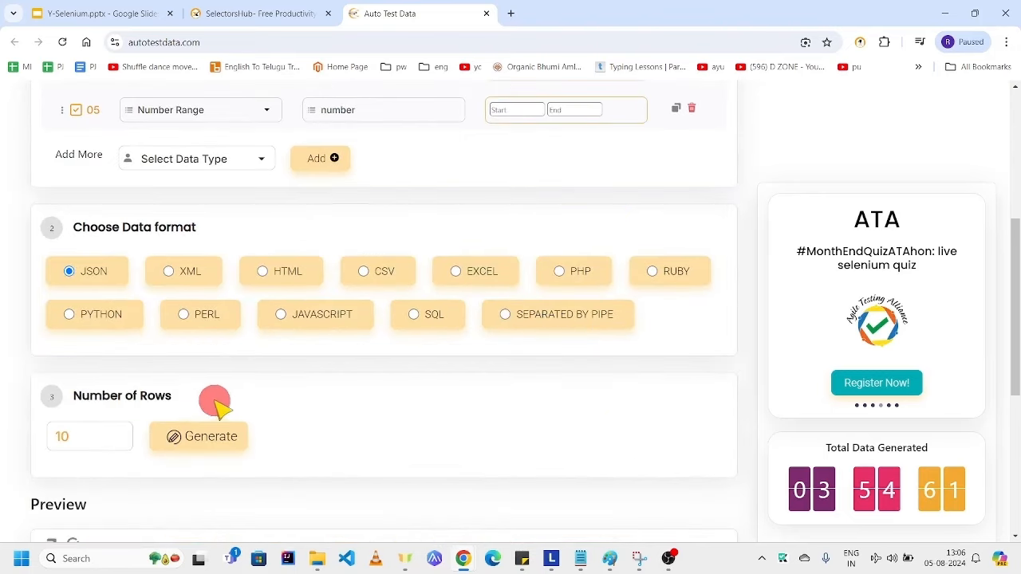
{"action": "scroll", "coordinate": [216, 383], "scroll_direction": "up", "scroll_amount": 4}
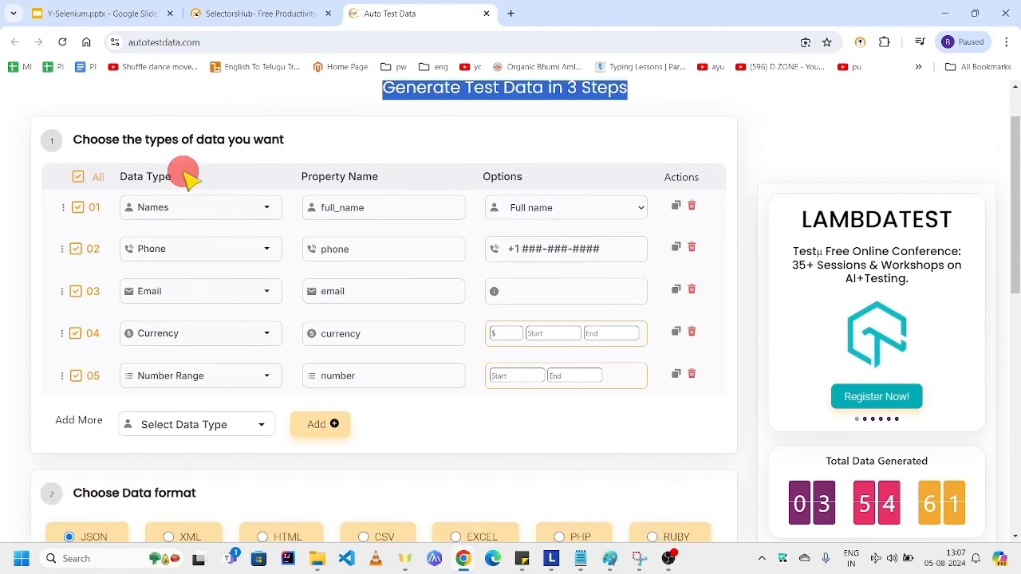
{"action": "scroll", "coordinate": [172, 264], "scroll_direction": "down", "scroll_amount": 1}
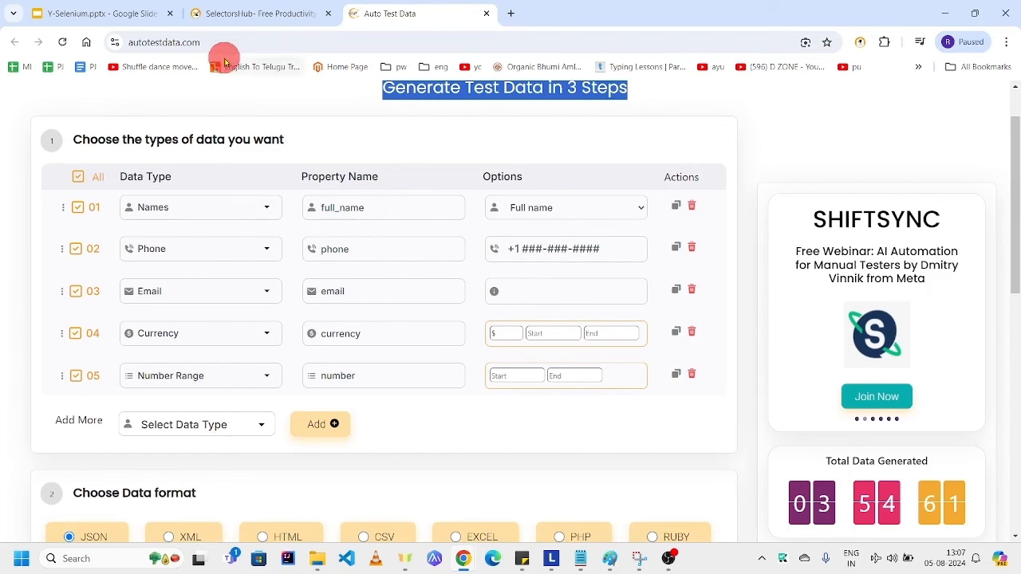
Delete the Currency and Number Range rows from the list of data types
{"action": "left_click", "coordinate": [261, 430]}
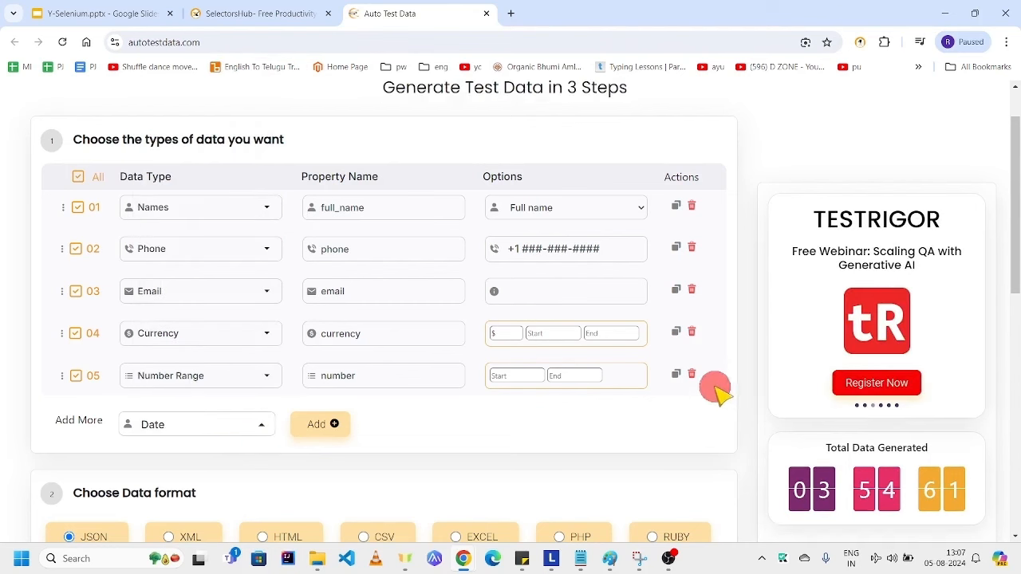
{"action": "left_click", "coordinate": [691, 332]}
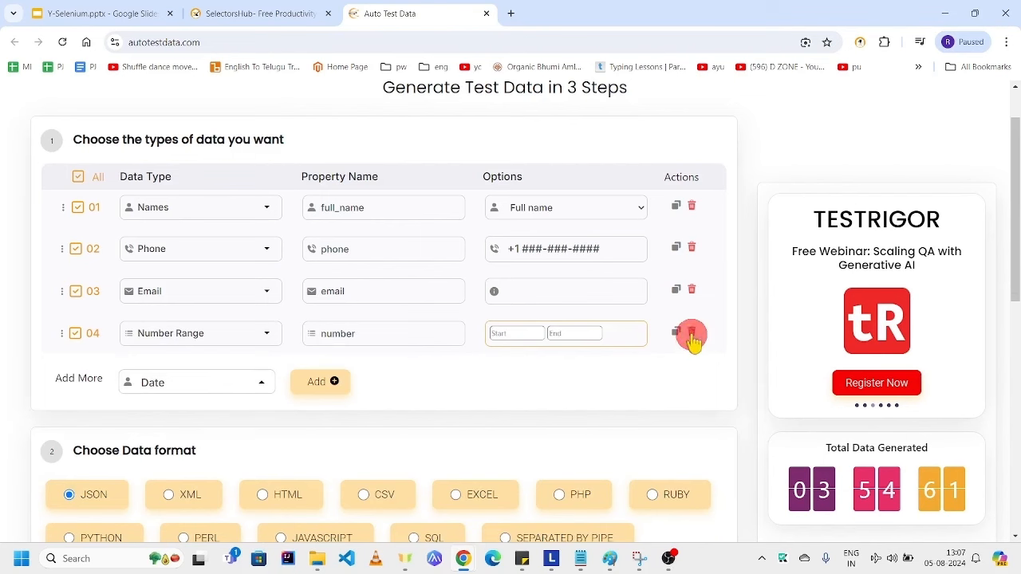
{"action": "left_click", "coordinate": [692, 333]}
Add a Postal / Zip row and a Country row to the list of data types
{"action": "left_click", "coordinate": [261, 339]}
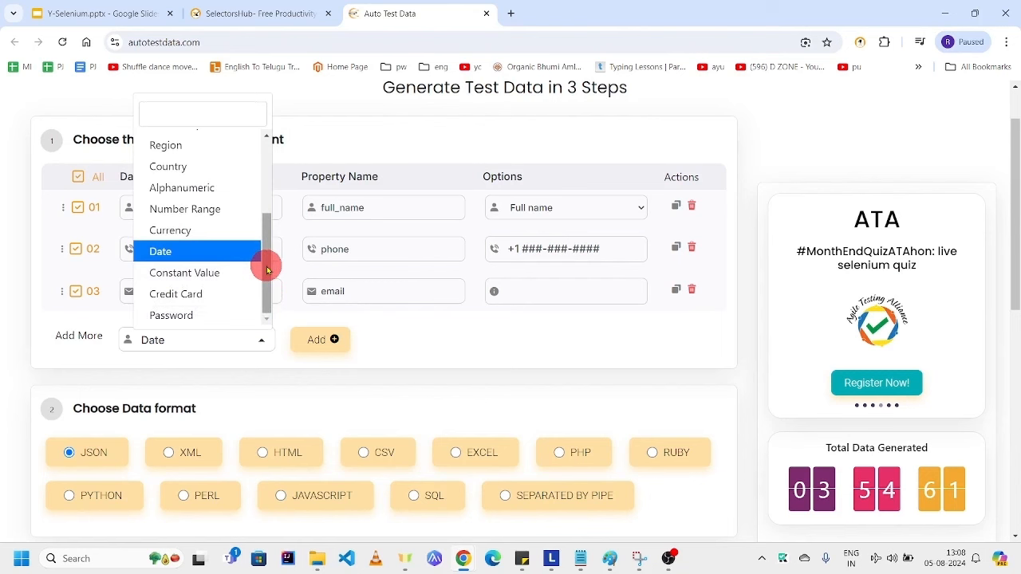
{"action": "scroll", "coordinate": [264, 255], "scroll_direction": "up", "scroll_amount": 3}
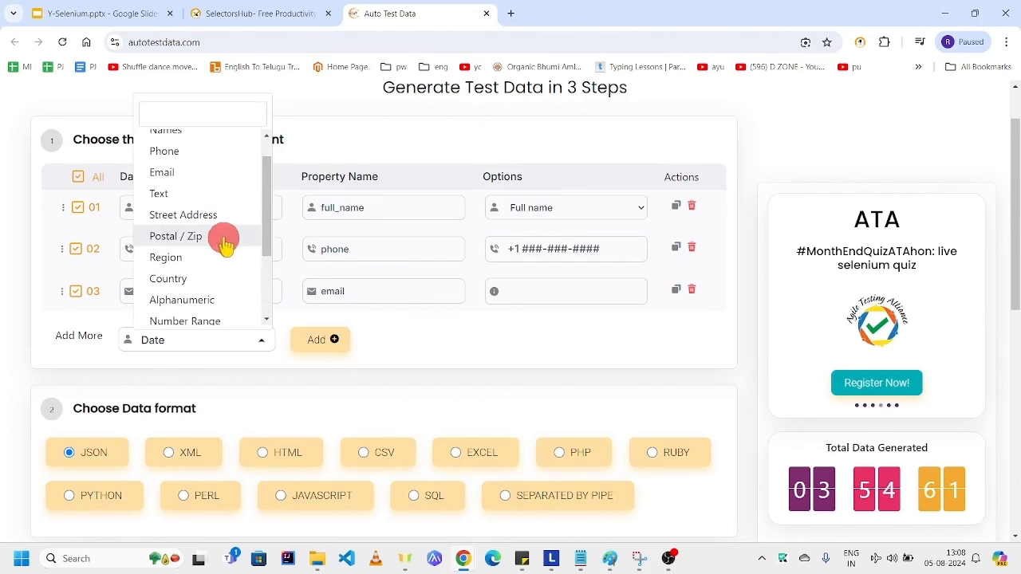
{"action": "left_click", "coordinate": [223, 237]}
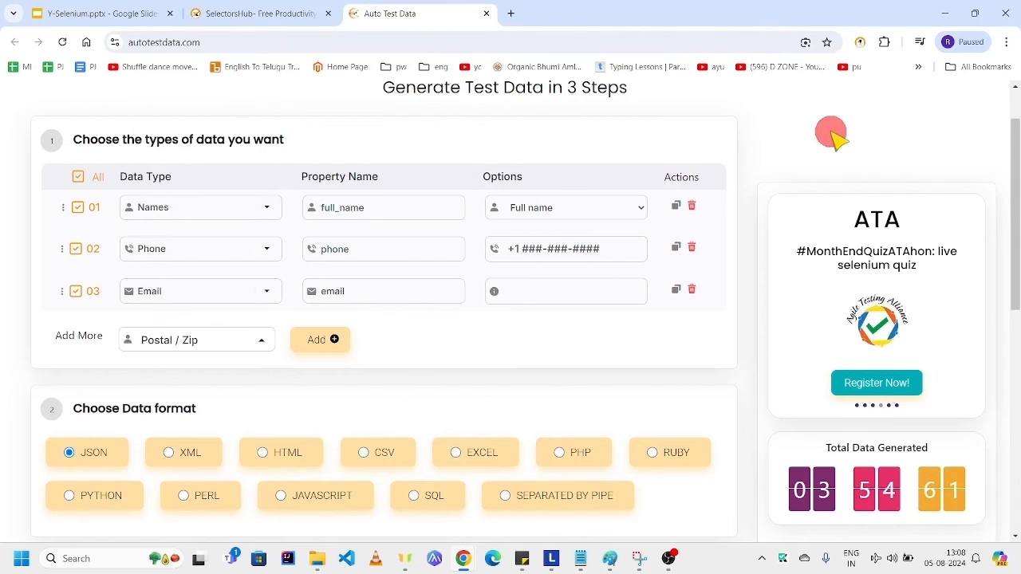
{"action": "left_click", "coordinate": [316, 340]}
{"action": "left_click", "coordinate": [263, 388]}
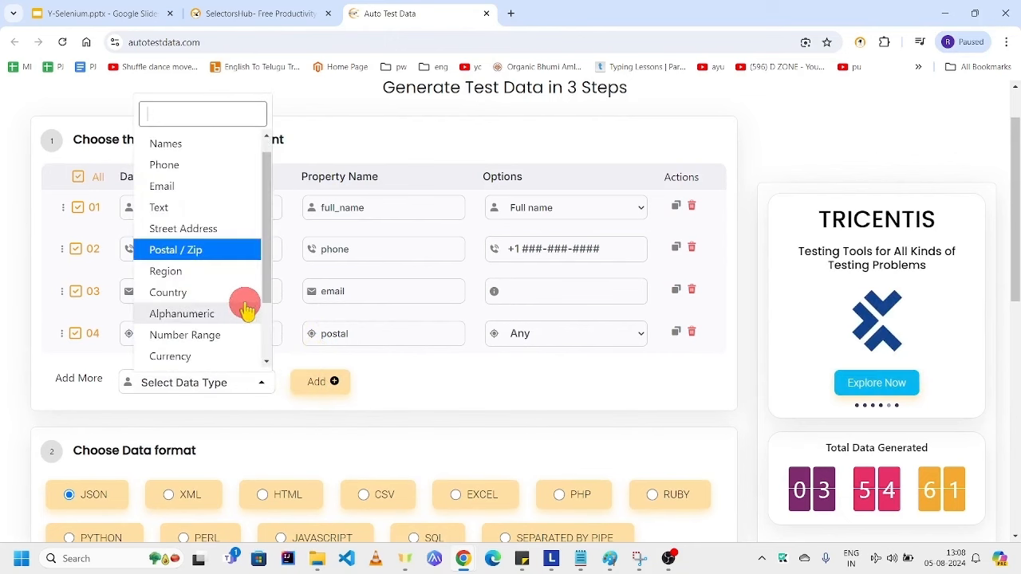
{"action": "left_click", "coordinate": [219, 292]}
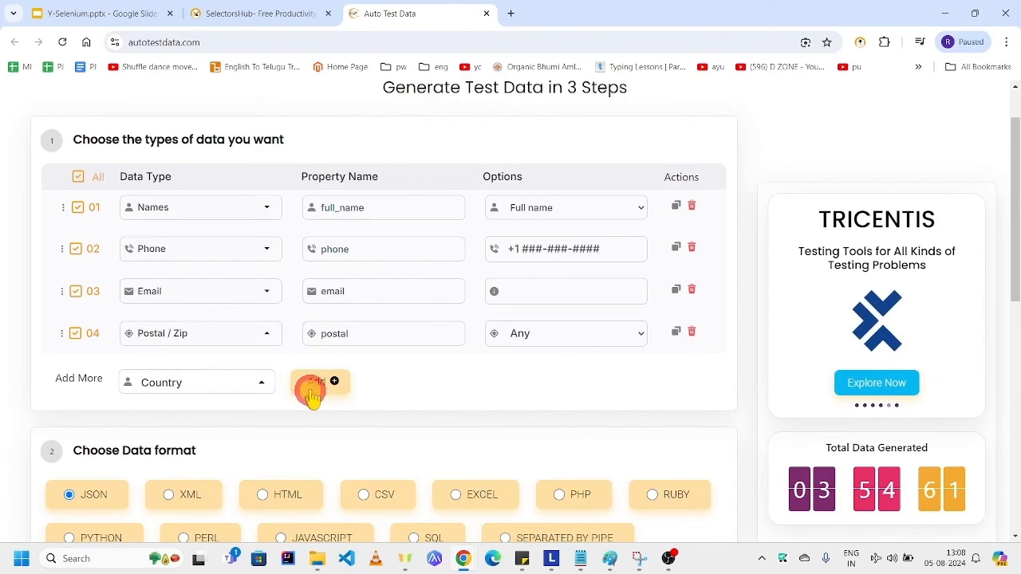
{"action": "left_click", "coordinate": [312, 390]}
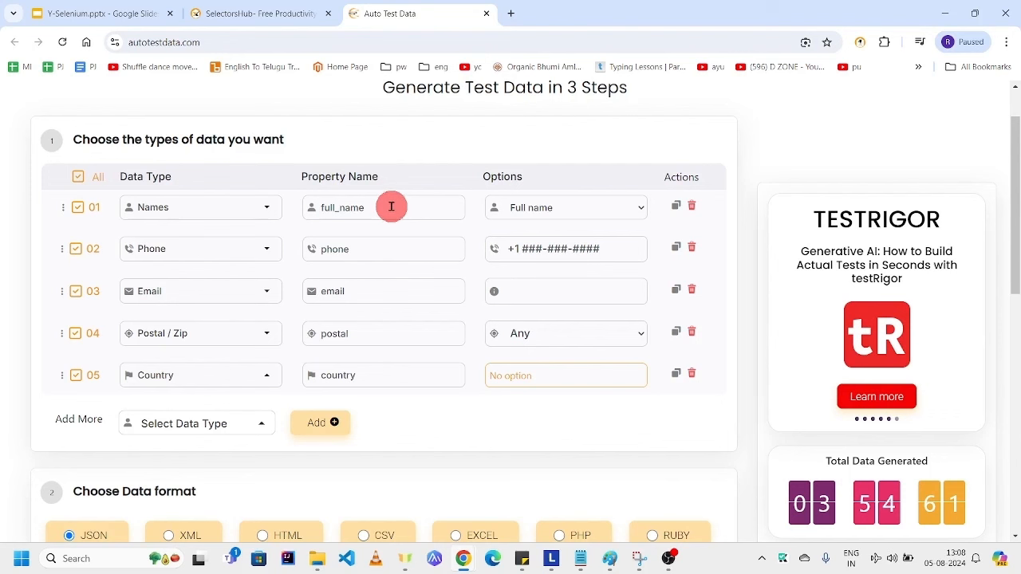
Set the first Names row's option to First name
{"action": "left_click", "coordinate": [418, 208]}
{"action": "left_click", "coordinate": [643, 209]}
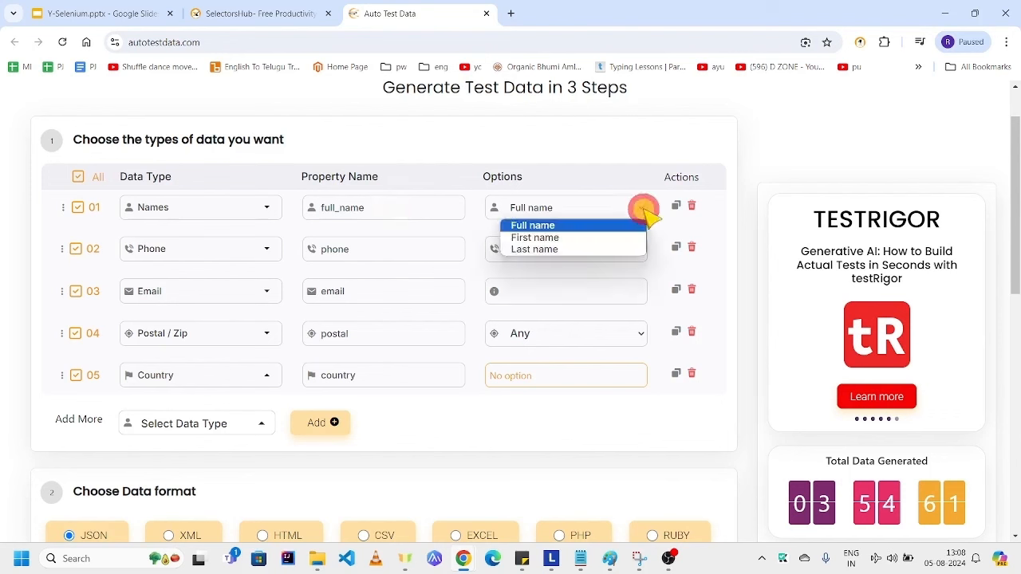
{"action": "left_click", "coordinate": [581, 235]}
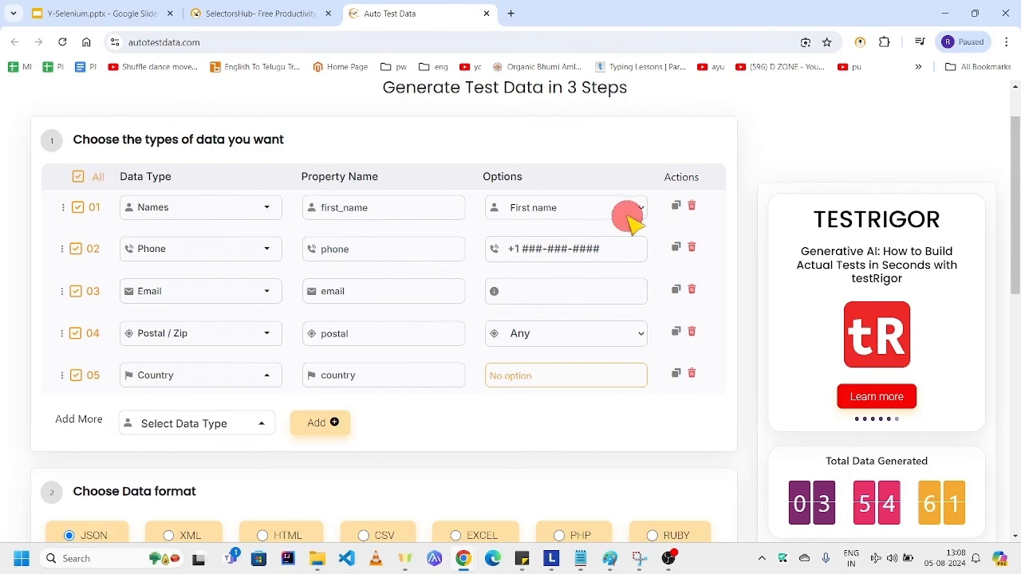
Add a second Names row to the end of the data type list
{"action": "left_click", "coordinate": [307, 423]}
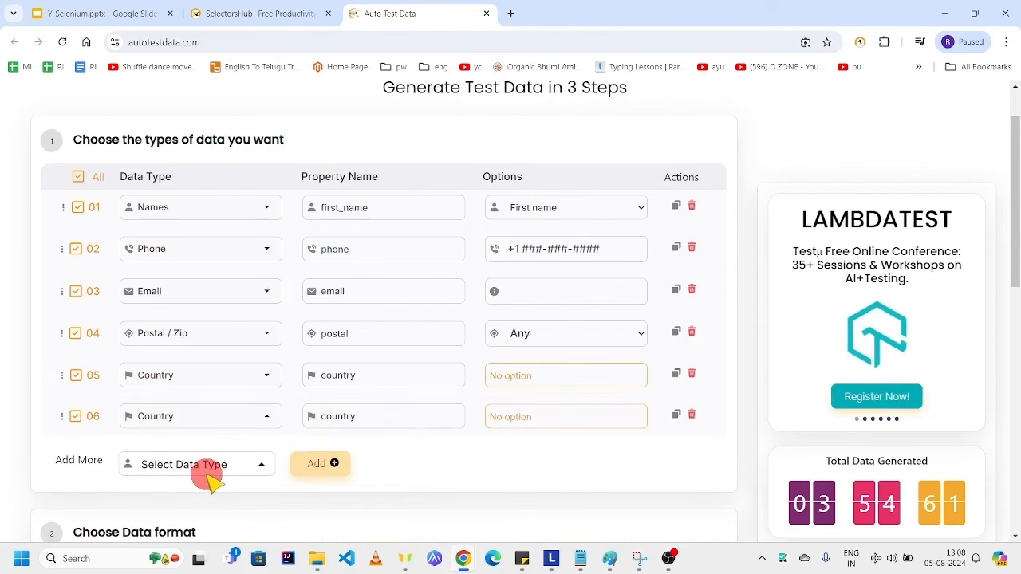
{"action": "left_click", "coordinate": [263, 467]}
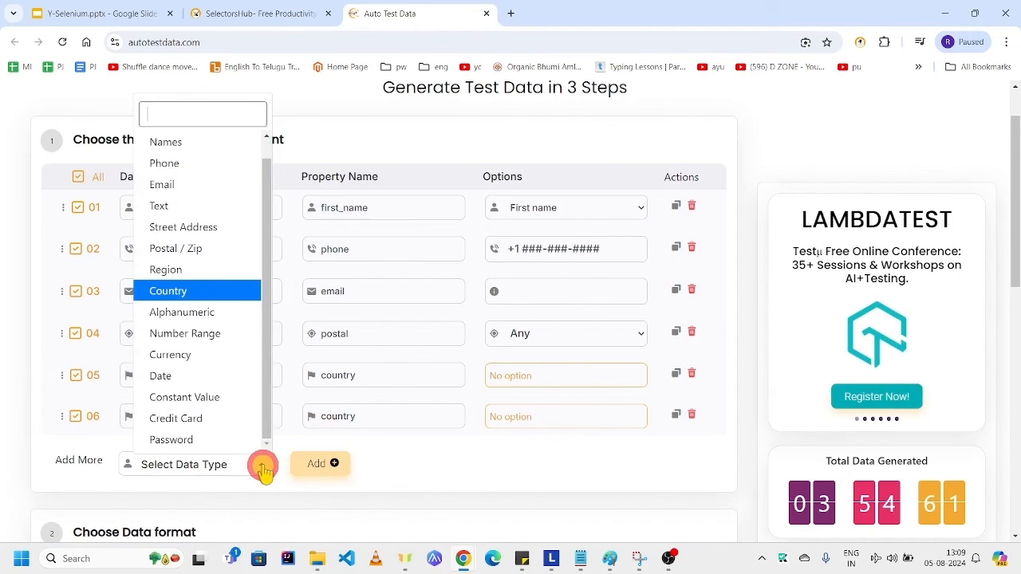
{"action": "left_click", "coordinate": [205, 143]}
{"action": "left_click", "coordinate": [333, 467]}
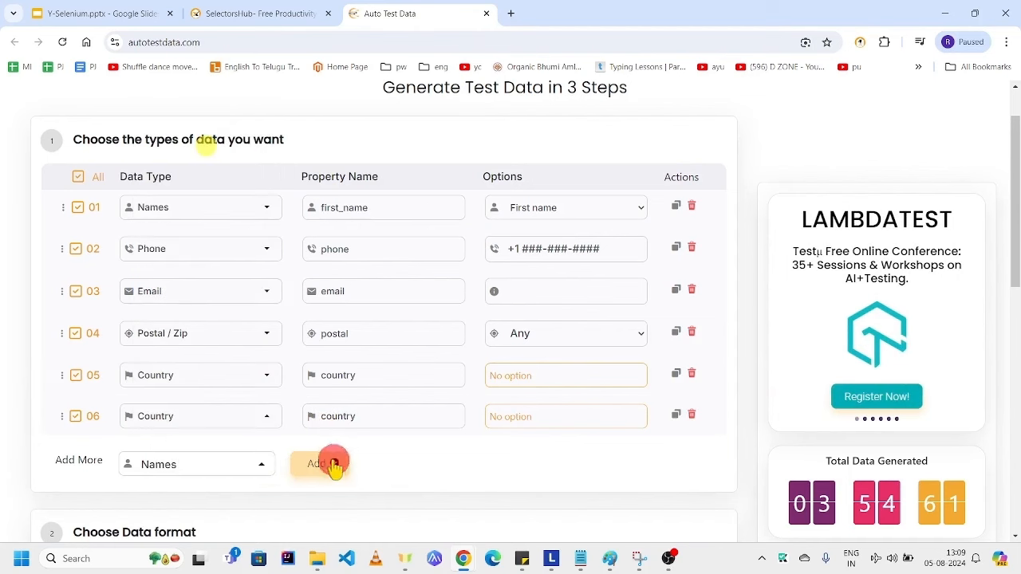
{"action": "left_click", "coordinate": [320, 458]}
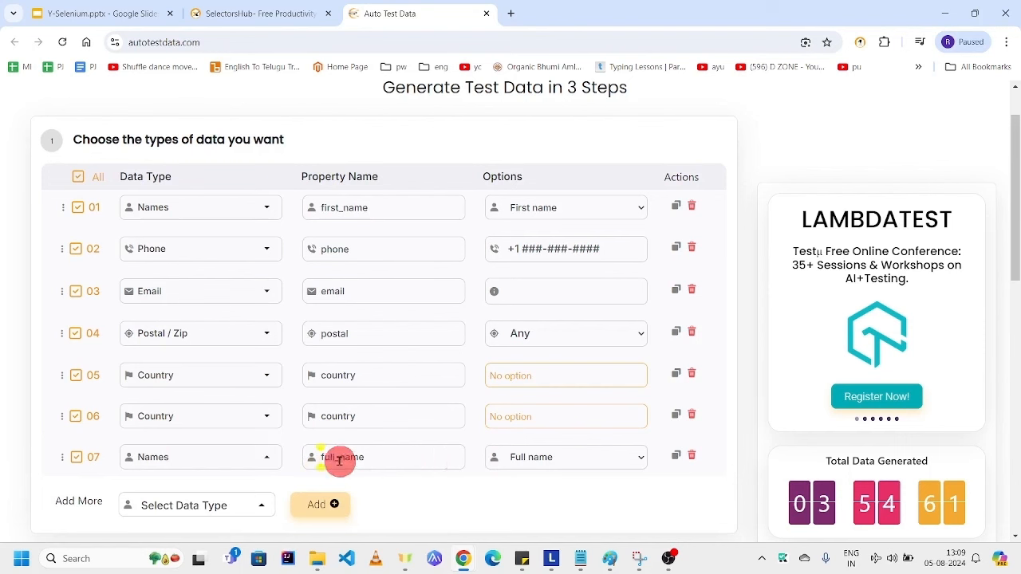
Configure the new Names row with property name last_name and option Last name, and move it directly below the first_name row
{"action": "double_click", "coordinate": [338, 458]}
{"action": "type", "text": "last"}
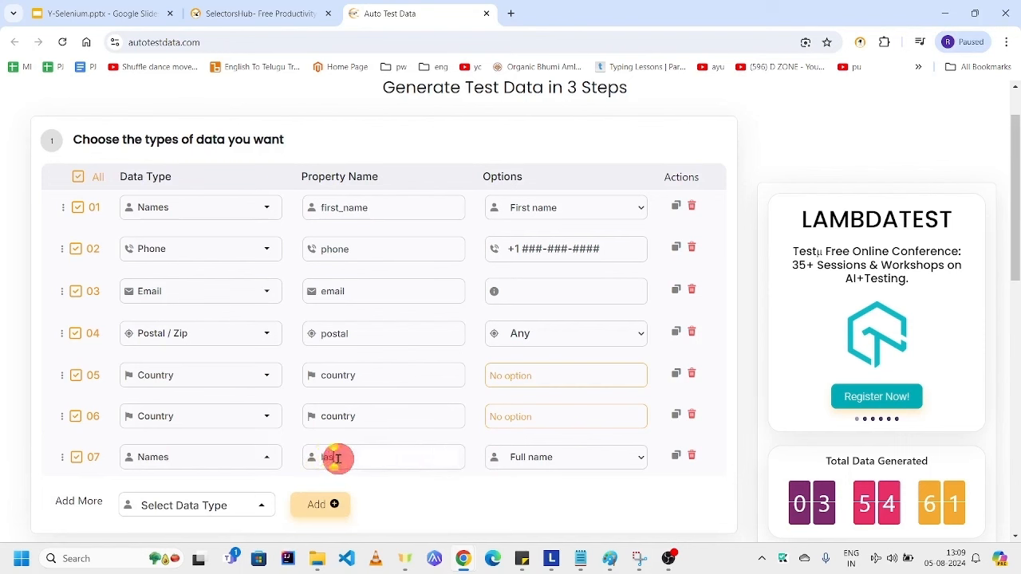
{"action": "type", "text": "_name"}
{"action": "left_click", "coordinate": [634, 459]}
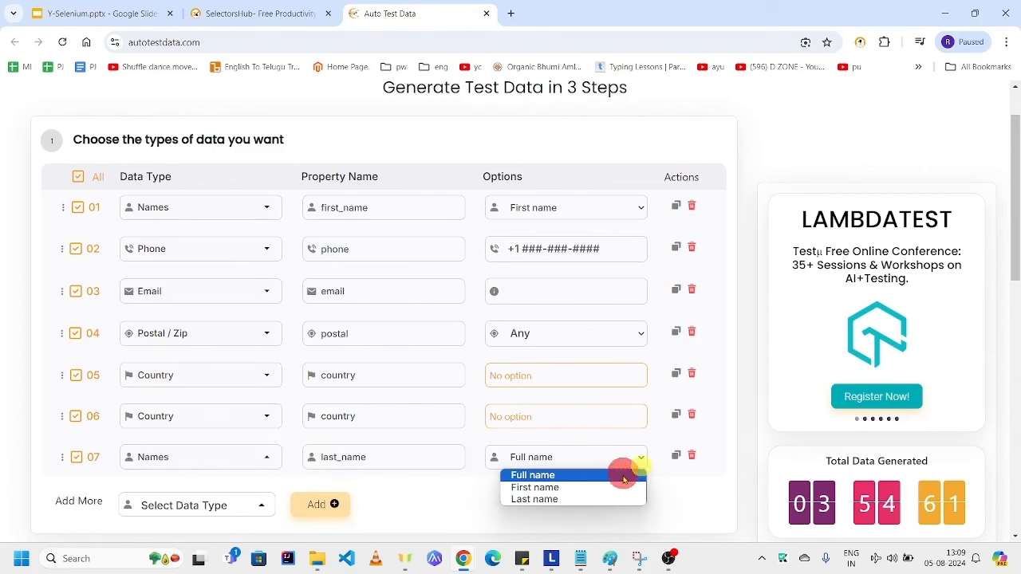
{"action": "left_click", "coordinate": [591, 498]}
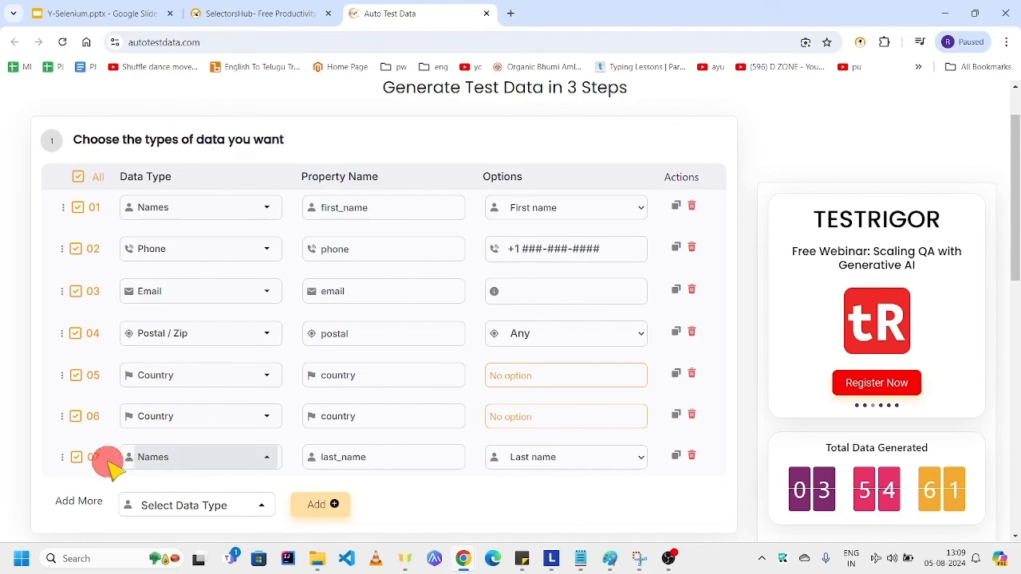
{"action": "left_click_drag", "start_coordinate": [109, 463], "coordinate": [109, 244]}
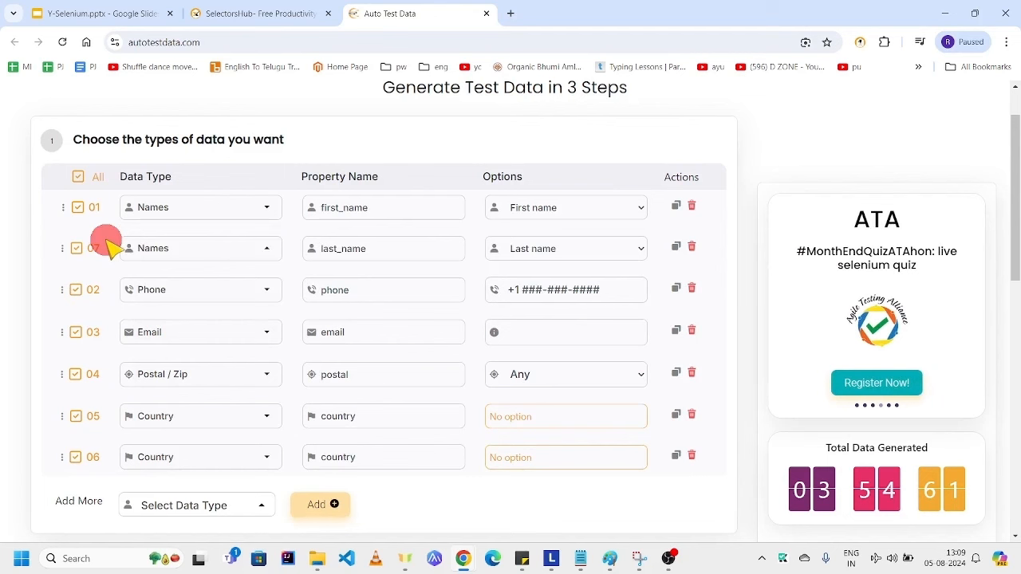
Set the Email row's domain option to gmail.com and the Postal / Zip row's option to India
{"action": "left_click", "coordinate": [537, 332]}
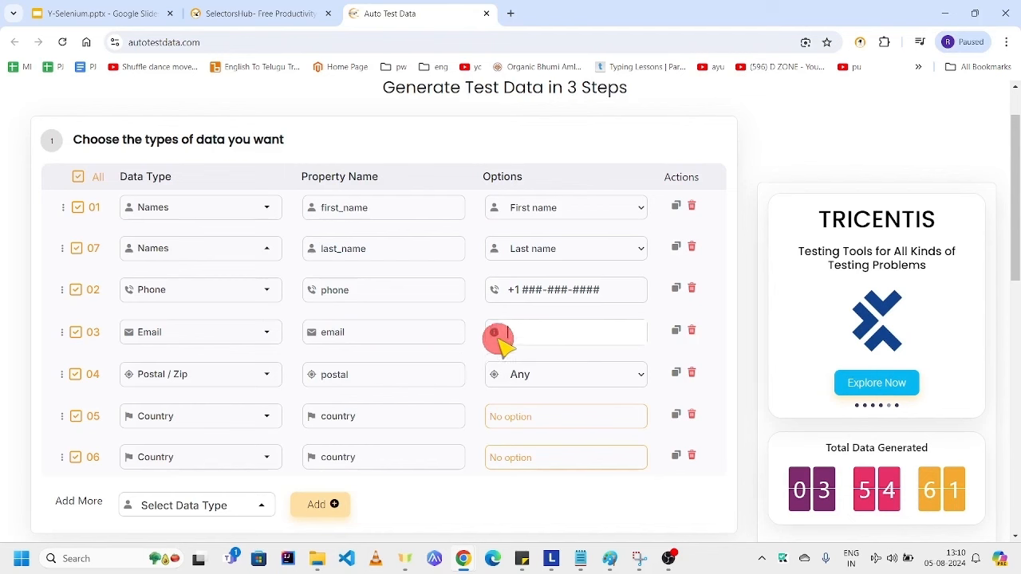
{"action": "mouse_move", "coordinate": [496, 334]}
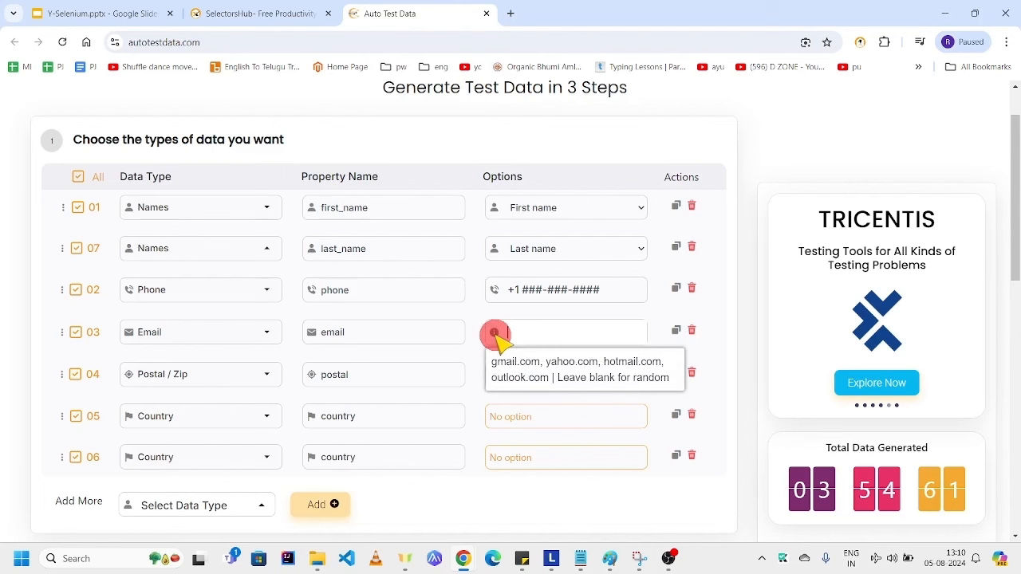
{"action": "type", "text": "gmail.com"}
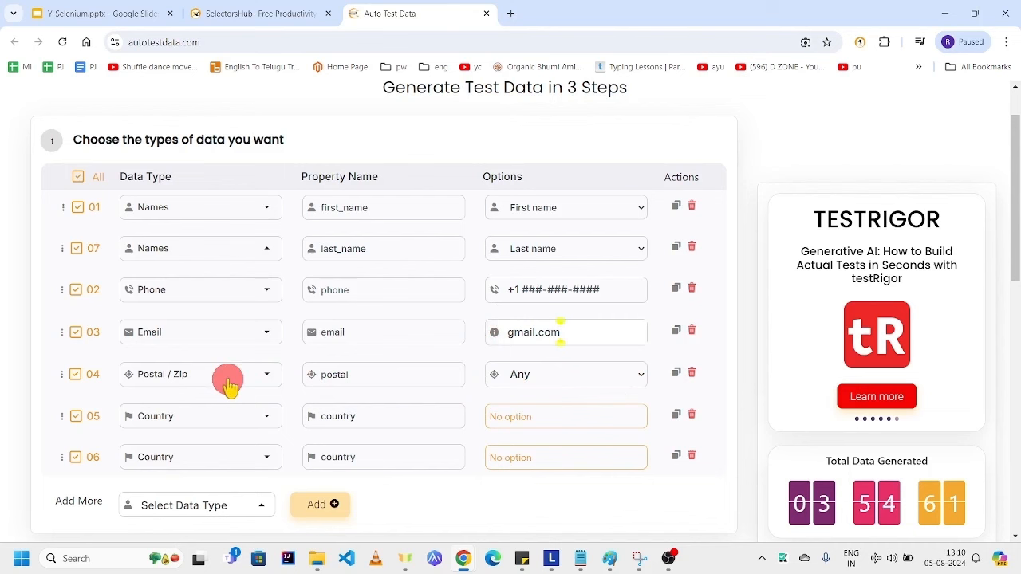
{"action": "left_click", "coordinate": [646, 377]}
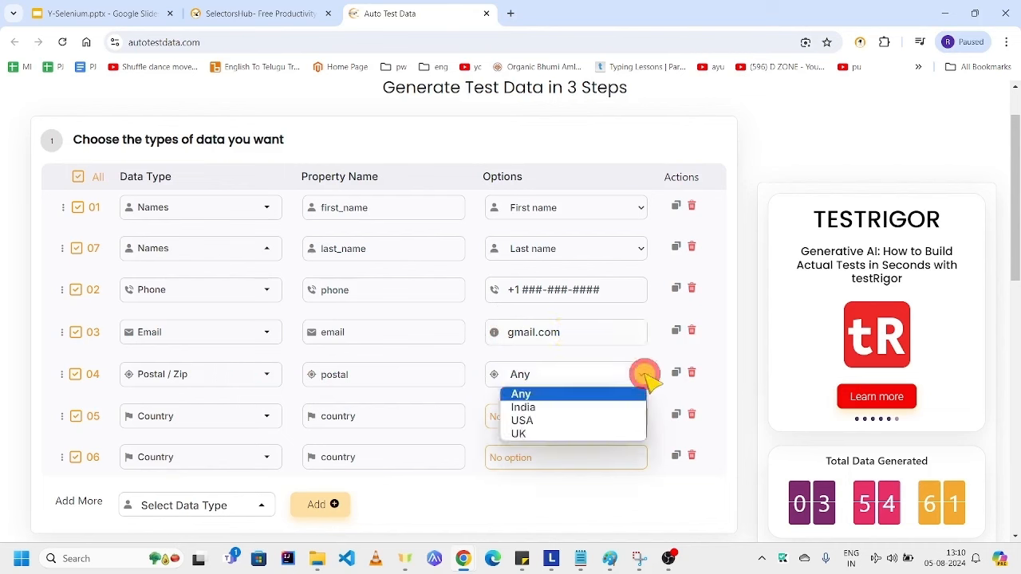
{"action": "left_click", "coordinate": [586, 408]}
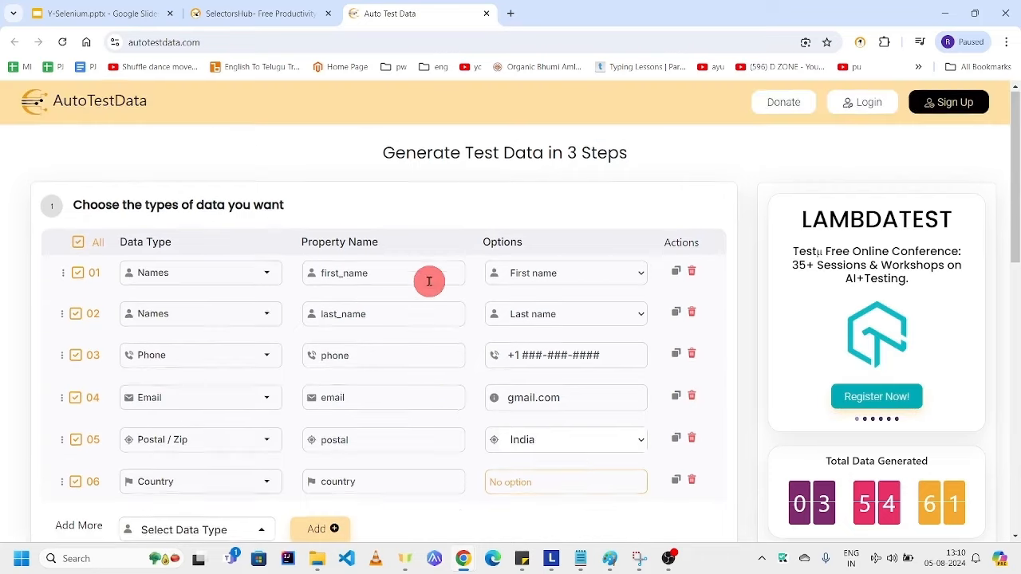
Generate 10 rows of test data in JSON format and bring up the preview
{"action": "scroll", "coordinate": [526, 295], "scroll_direction": "down", "scroll_amount": 5}
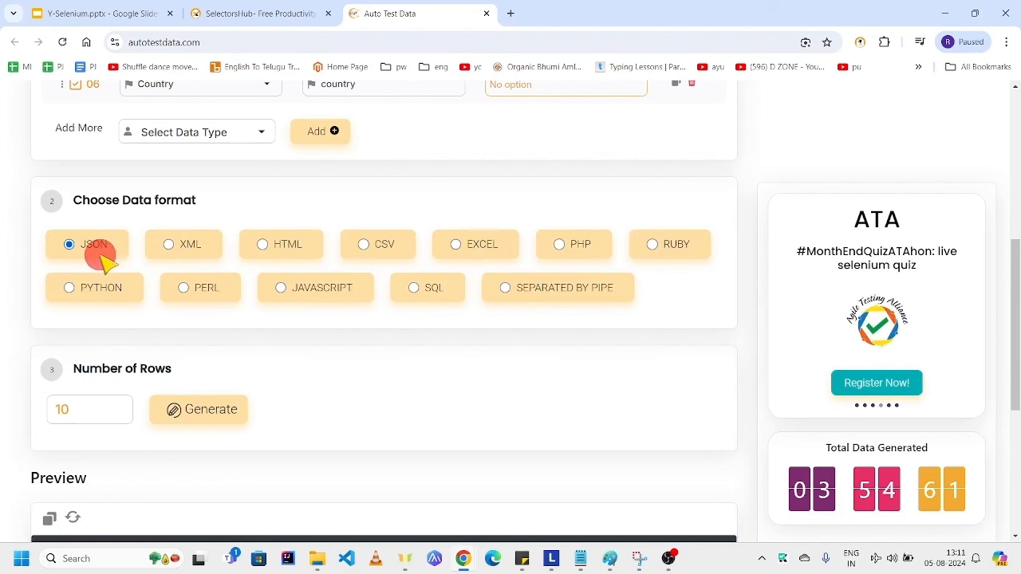
{"action": "scroll", "coordinate": [478, 406], "scroll_direction": "down", "scroll_amount": 2}
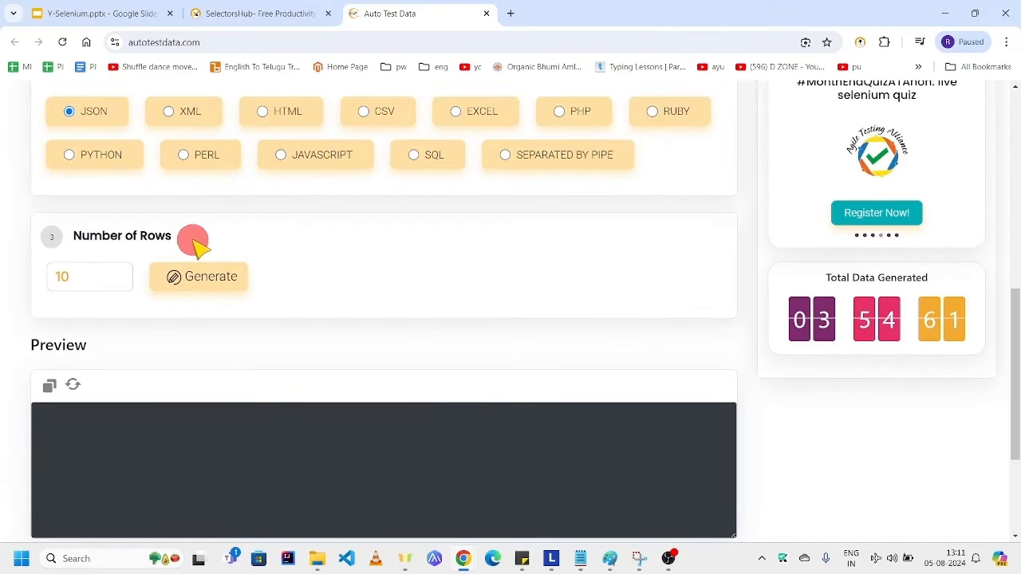
{"action": "scroll", "coordinate": [447, 269], "scroll_direction": "up", "scroll_amount": 5}
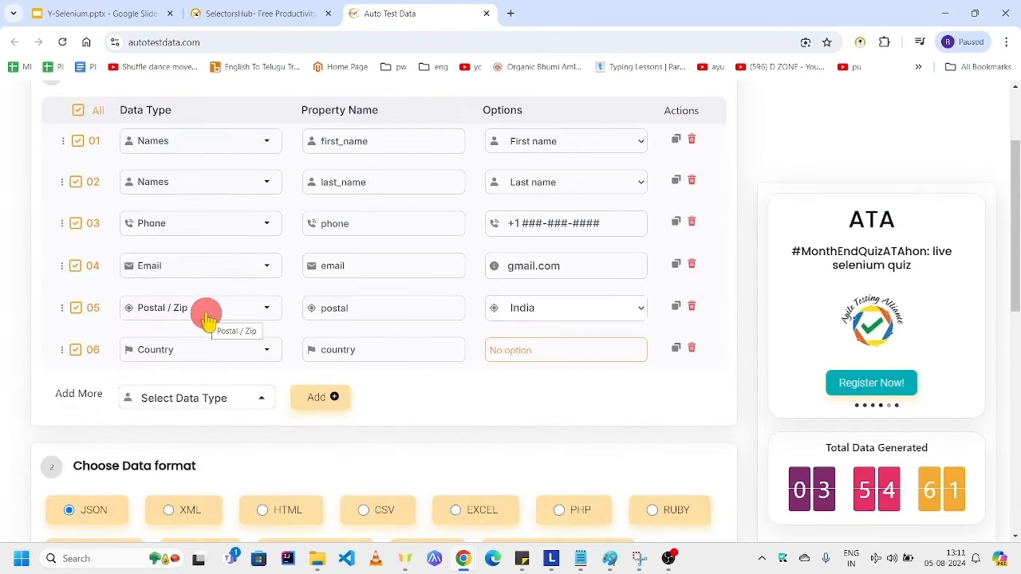
{"action": "scroll", "coordinate": [90, 344], "scroll_direction": "down", "scroll_amount": 4}
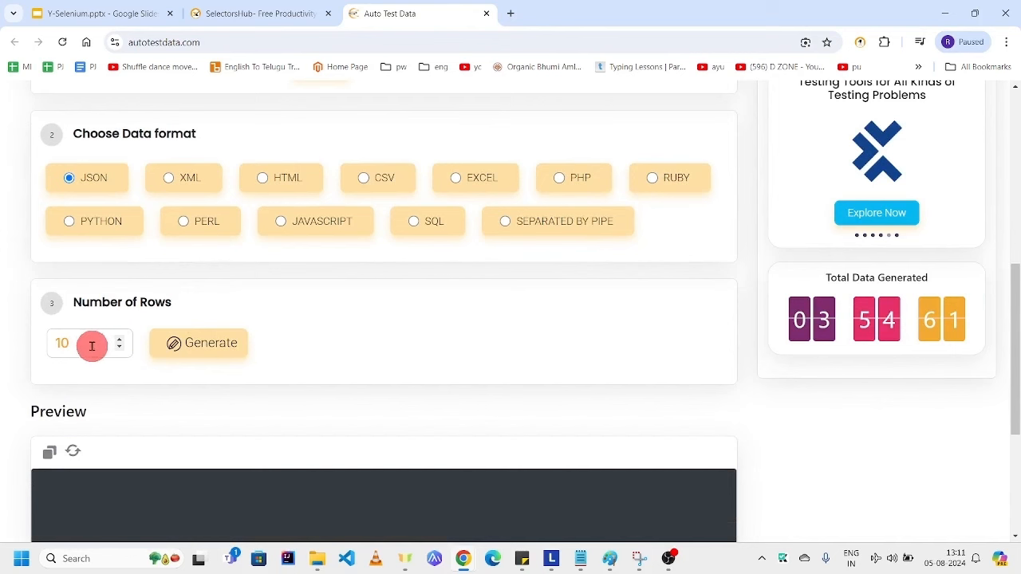
{"action": "left_click", "coordinate": [226, 356]}
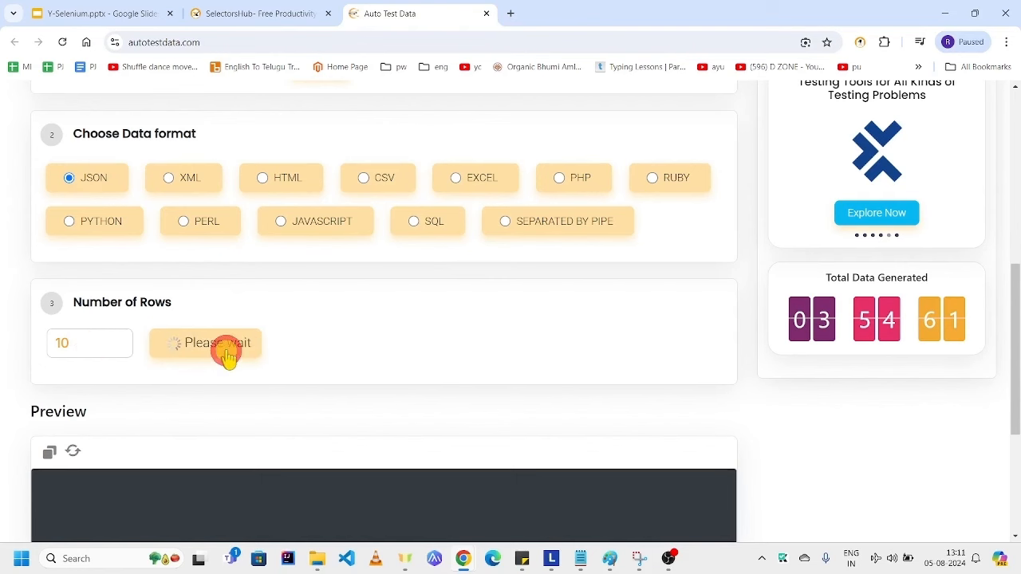
{"action": "scroll", "coordinate": [337, 370], "scroll_direction": "down", "scroll_amount": 2}
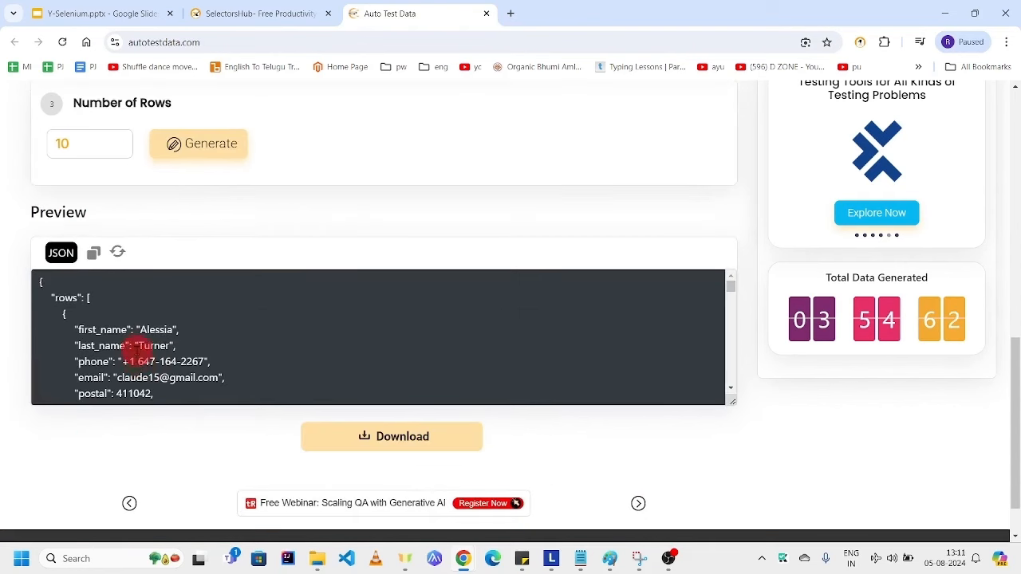
Examine the first record in the JSON preview, including its postal code and country fields
{"action": "scroll", "coordinate": [228, 328], "scroll_direction": "down", "scroll_amount": 2}
{"action": "scroll", "coordinate": [230, 329], "scroll_direction": "up", "scroll_amount": 1}
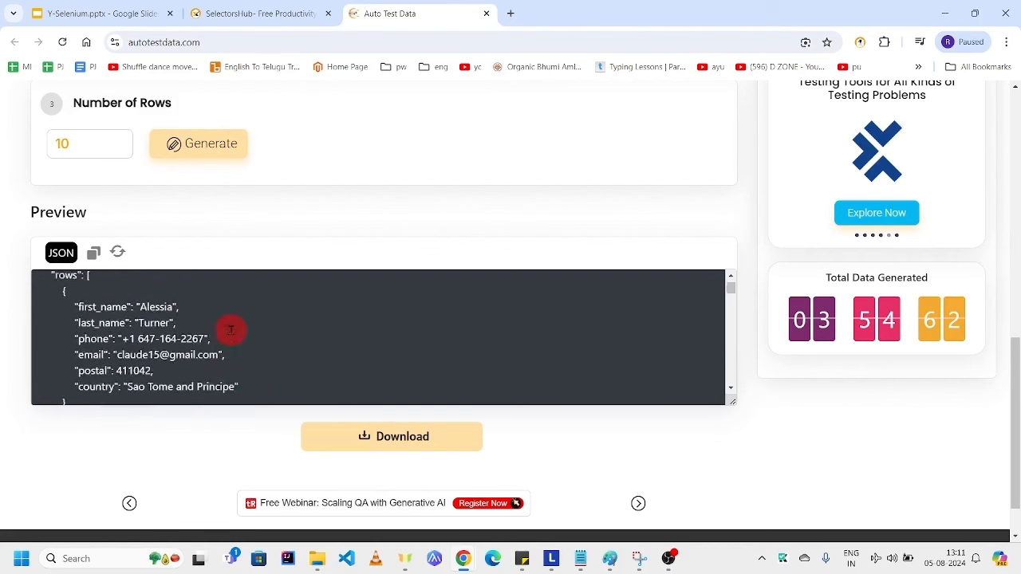
{"action": "scroll", "coordinate": [271, 356], "scroll_direction": "up", "scroll_amount": 1}
{"action": "scroll", "coordinate": [242, 353], "scroll_direction": "down", "scroll_amount": 2}
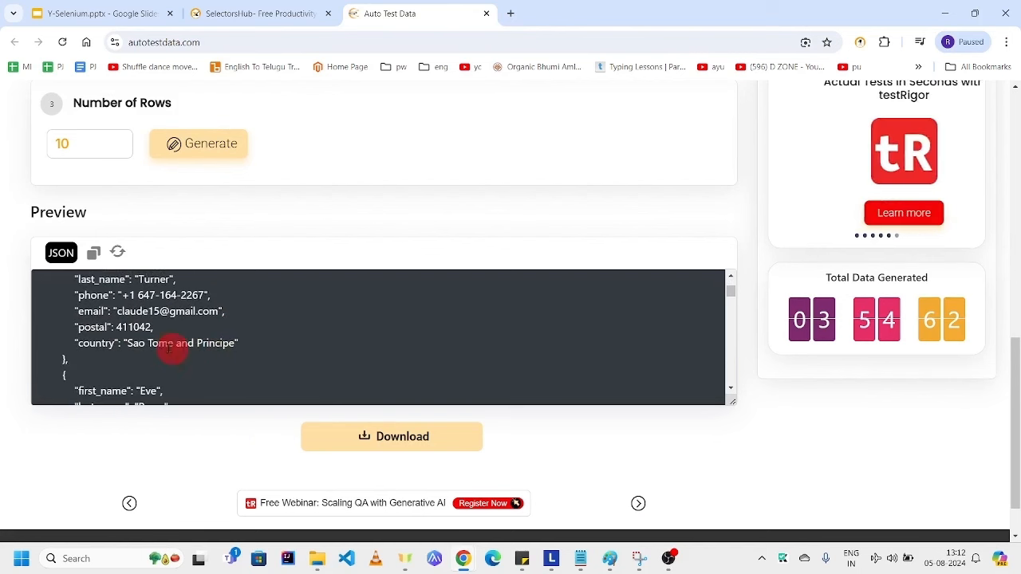
{"action": "double_click", "coordinate": [134, 327]}
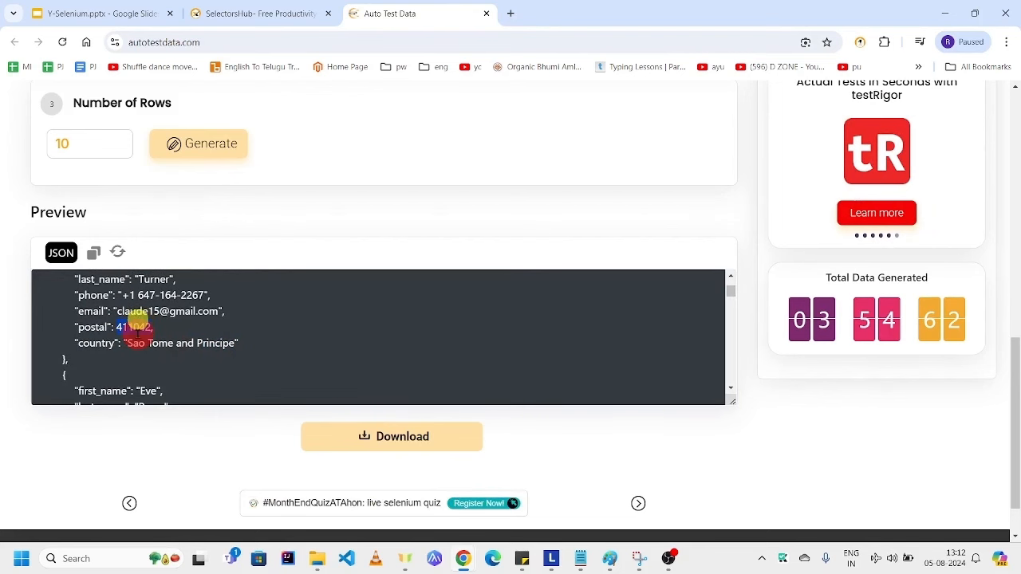
{"action": "left_click", "coordinate": [445, 335]}
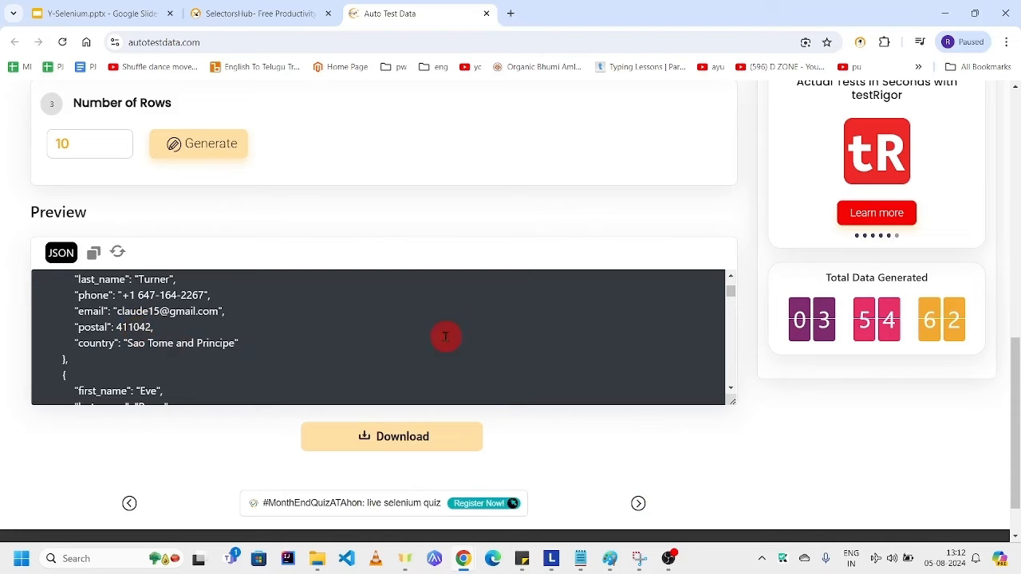
Switch the data format to XML, generate 10 rows and review the records in the preview
{"action": "scroll", "coordinate": [445, 335], "scroll_direction": "up", "scroll_amount": 3}
{"action": "left_click", "coordinate": [149, 240]}
{"action": "scroll", "coordinate": [338, 370], "scroll_direction": "down", "scroll_amount": 3}
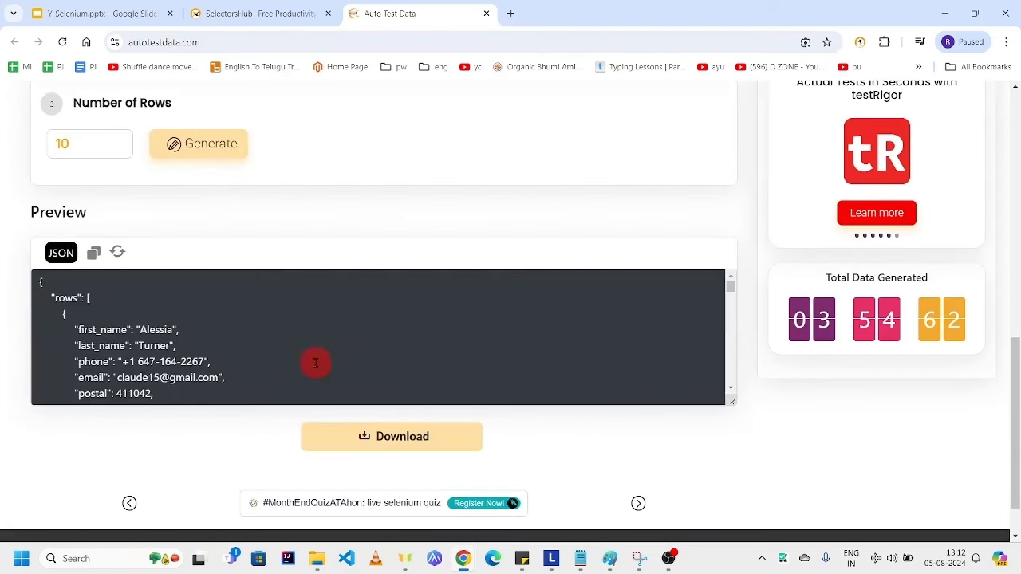
{"action": "left_click", "coordinate": [211, 156]}
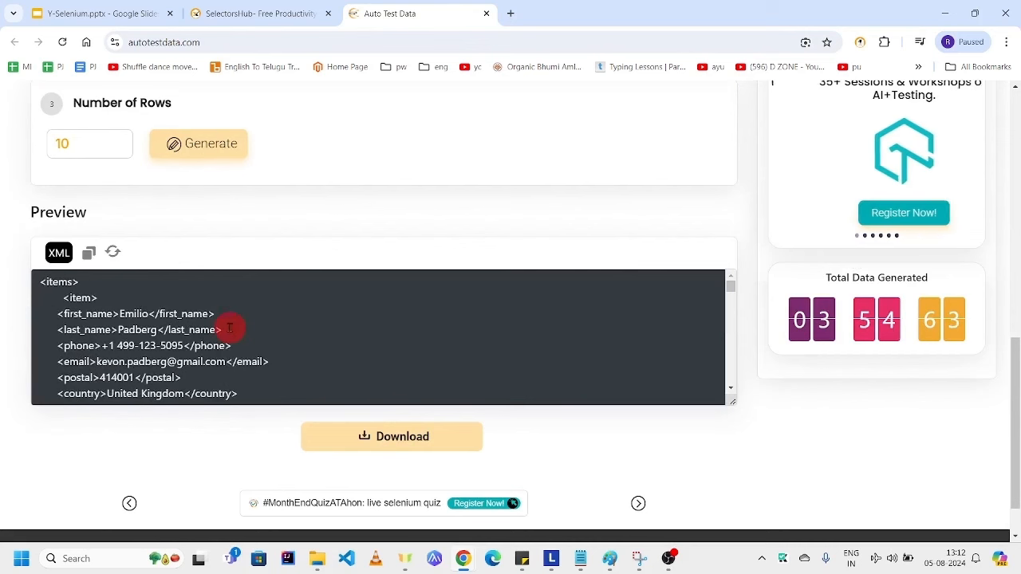
{"action": "scroll", "coordinate": [241, 329], "scroll_direction": "down", "scroll_amount": 2}
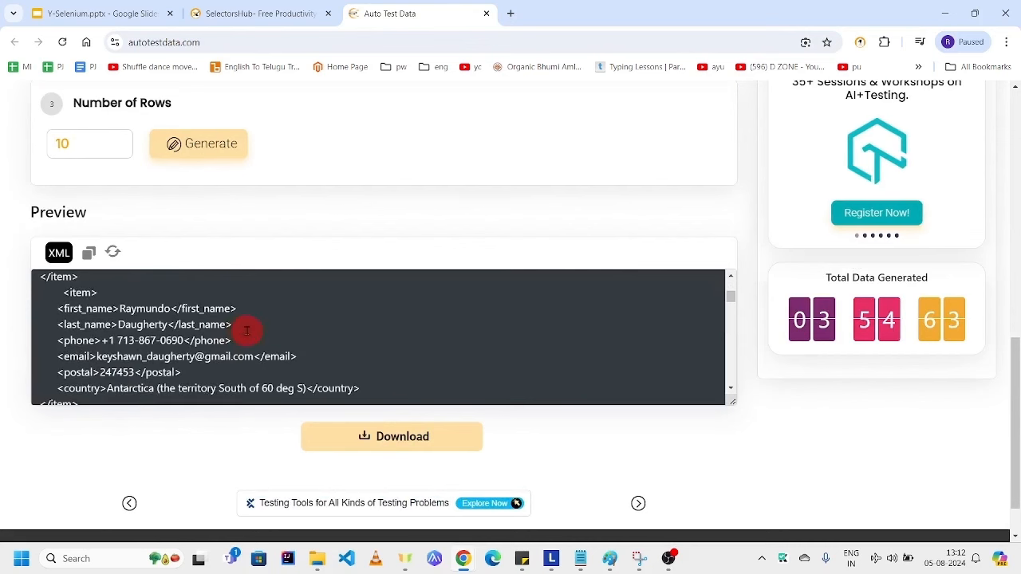
{"action": "scroll", "coordinate": [247, 330], "scroll_direction": "up", "scroll_amount": 2}
Change the data format to Excel and generate 10 rows of test data
{"action": "scroll", "coordinate": [449, 258], "scroll_direction": "up", "scroll_amount": 3}
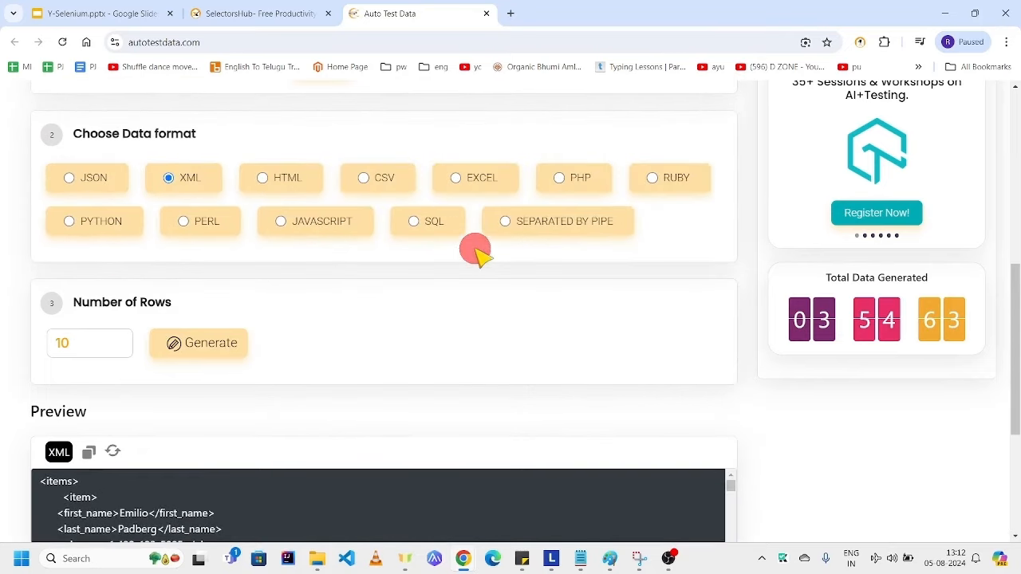
{"action": "left_click", "coordinate": [482, 177]}
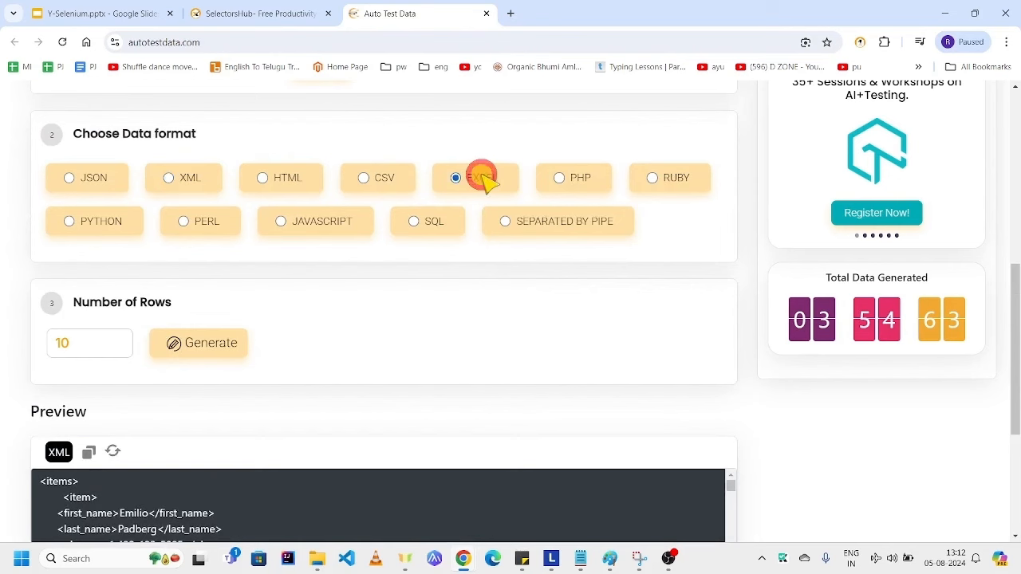
{"action": "scroll", "coordinate": [474, 311], "scroll_direction": "down", "scroll_amount": 2}
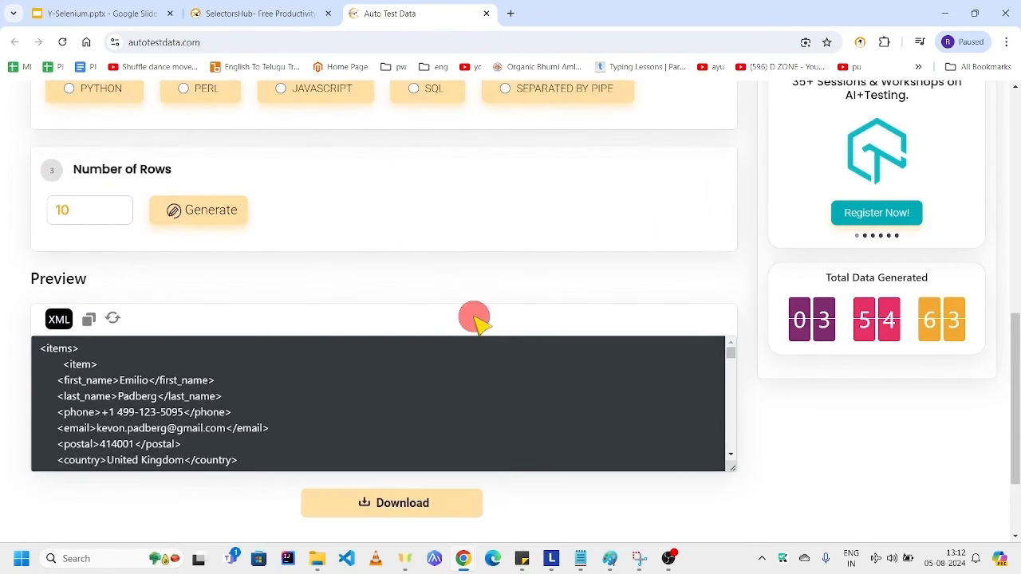
{"action": "left_click", "coordinate": [224, 226]}
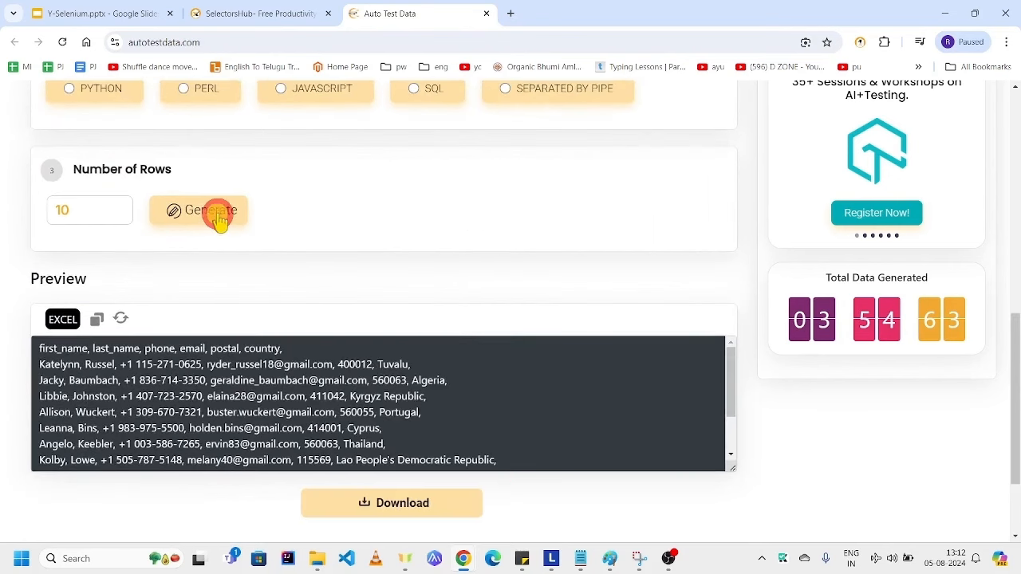
Download the generated Excel data and open the AutoTestData.xlsx file
{"action": "left_click", "coordinate": [407, 519]}
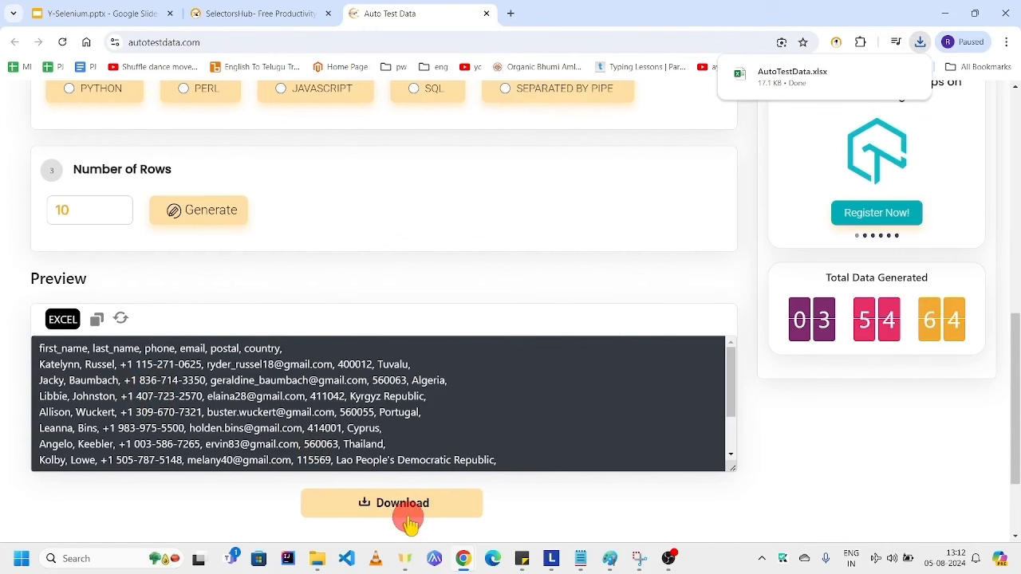
{"action": "left_click", "coordinate": [801, 80]}
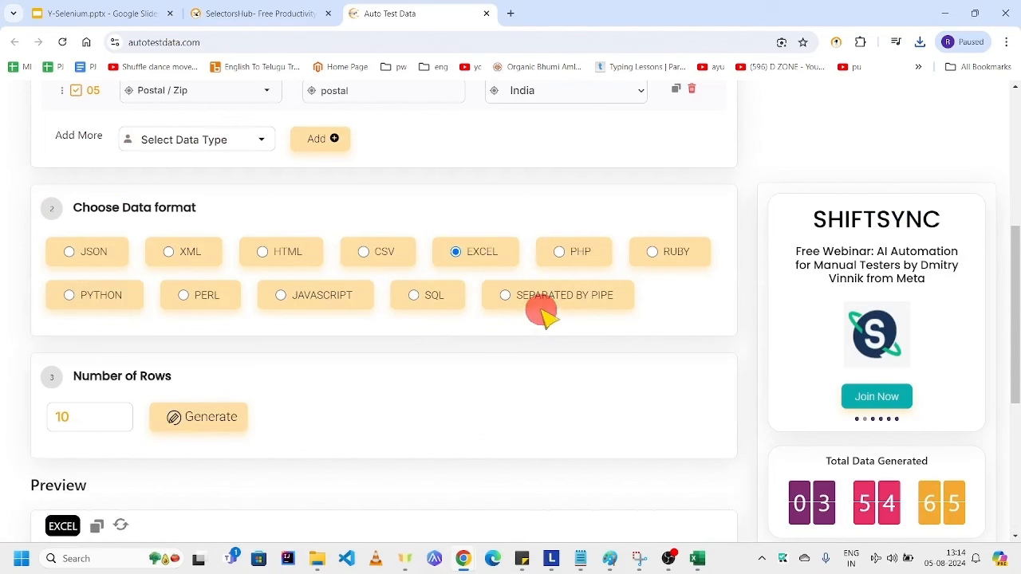
Set the data format to Separated by Pipe and generate 10 rows, bringing the preview into view
{"action": "left_click", "coordinate": [506, 296]}
{"action": "scroll", "coordinate": [359, 295], "scroll_direction": "down", "scroll_amount": 2}
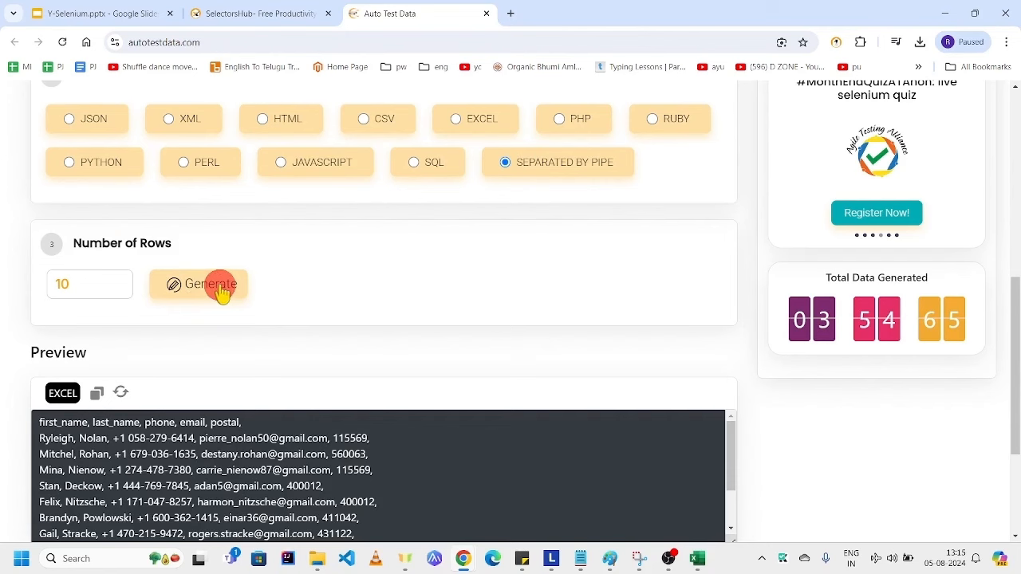
{"action": "left_click", "coordinate": [219, 287]}
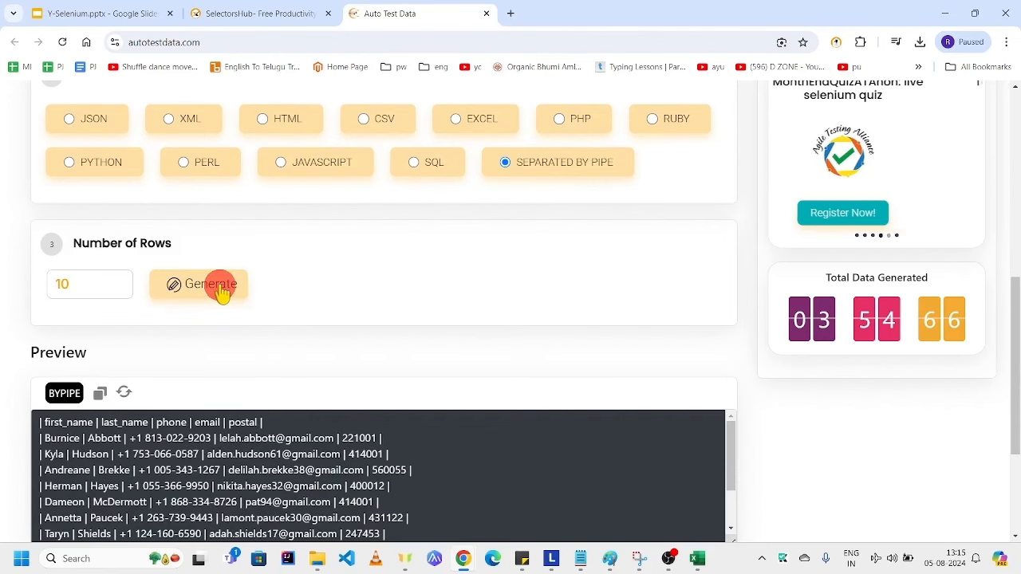
{"action": "scroll", "coordinate": [533, 387], "scroll_direction": "down", "scroll_amount": 1}
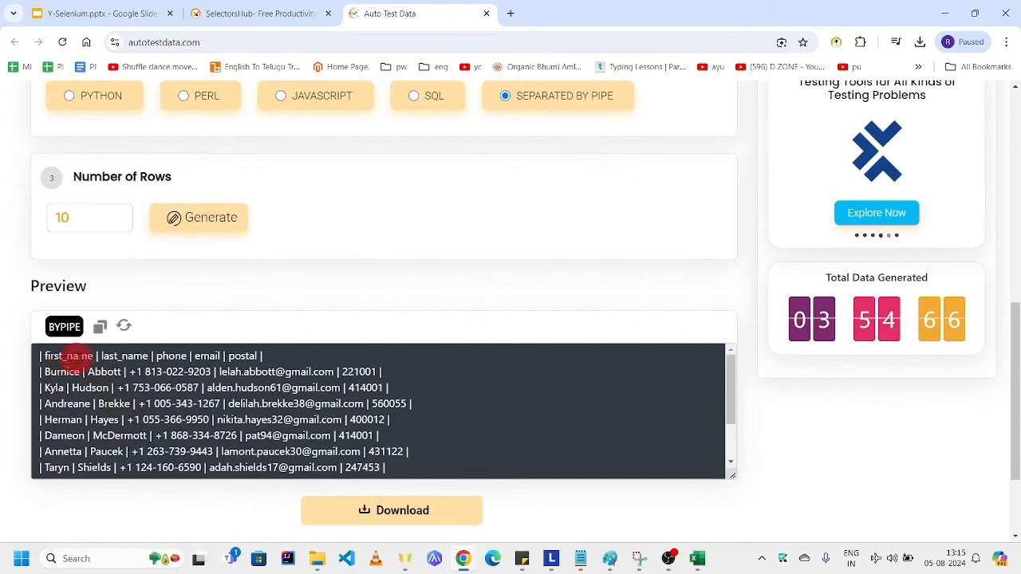
Highlight the pipe separator after first_name and the block of visible rows in the preview, and clear the selection
{"action": "left_click_drag", "start_coordinate": [102, 356], "coordinate": [94, 356]}
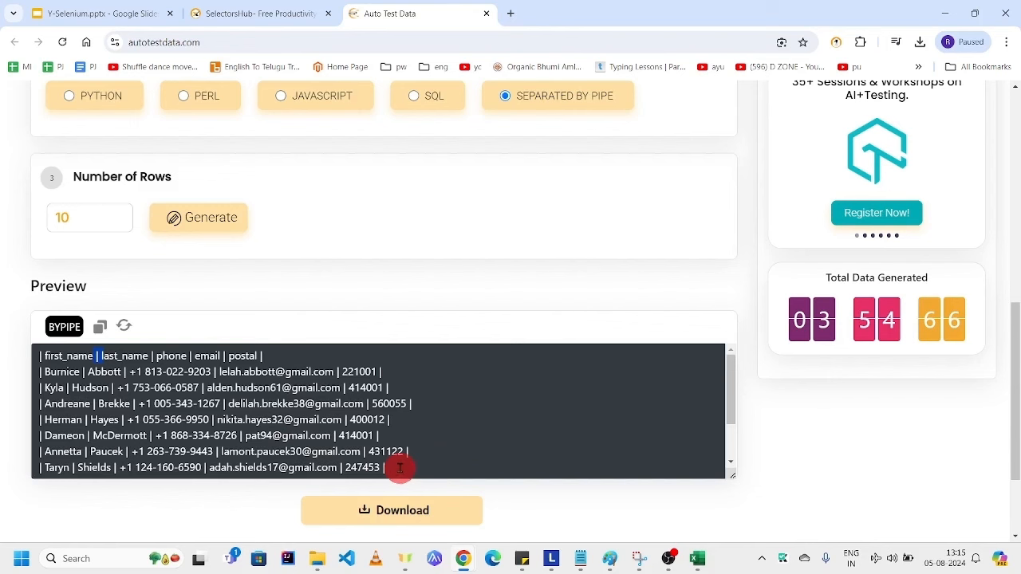
{"action": "left_click_drag", "start_coordinate": [401, 468], "coordinate": [37, 358]}
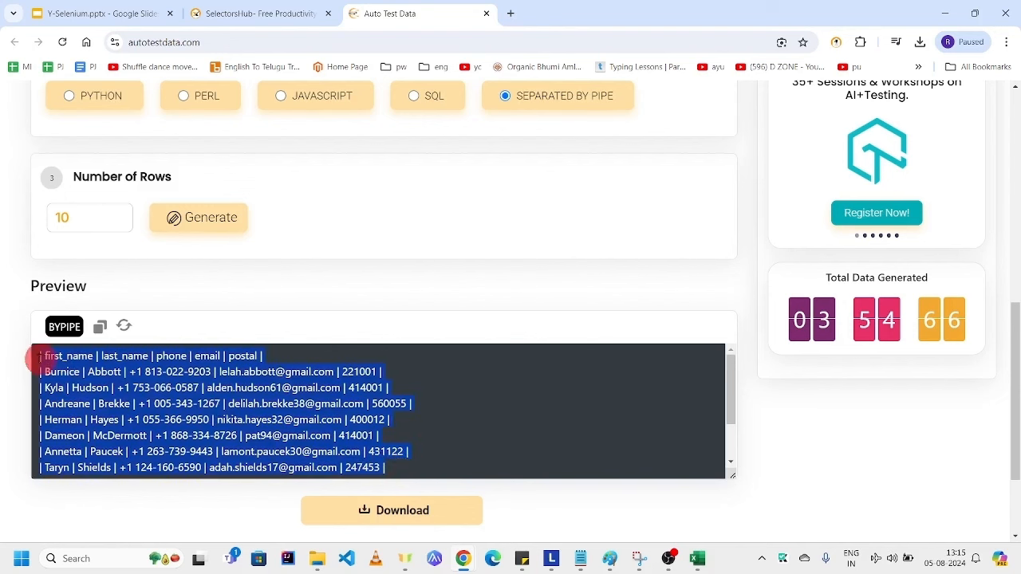
{"action": "left_click", "coordinate": [490, 422]}
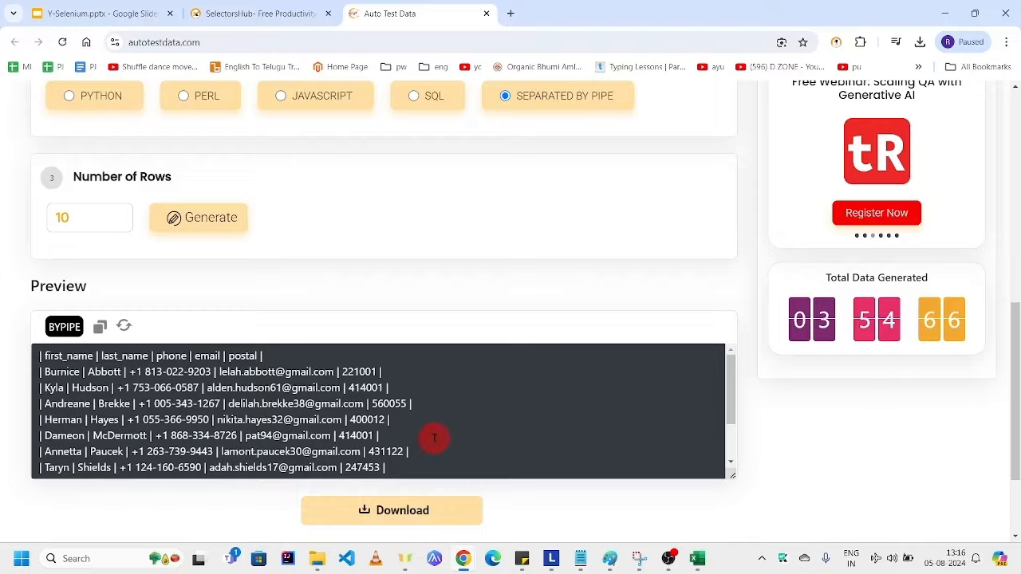
Review the chosen data types and format, and generate a fresh set of 10 pipe-separated rows
{"action": "scroll", "coordinate": [439, 443], "scroll_direction": "up", "scroll_amount": 6}
{"action": "scroll", "coordinate": [443, 435], "scroll_direction": "up", "scroll_amount": 1}
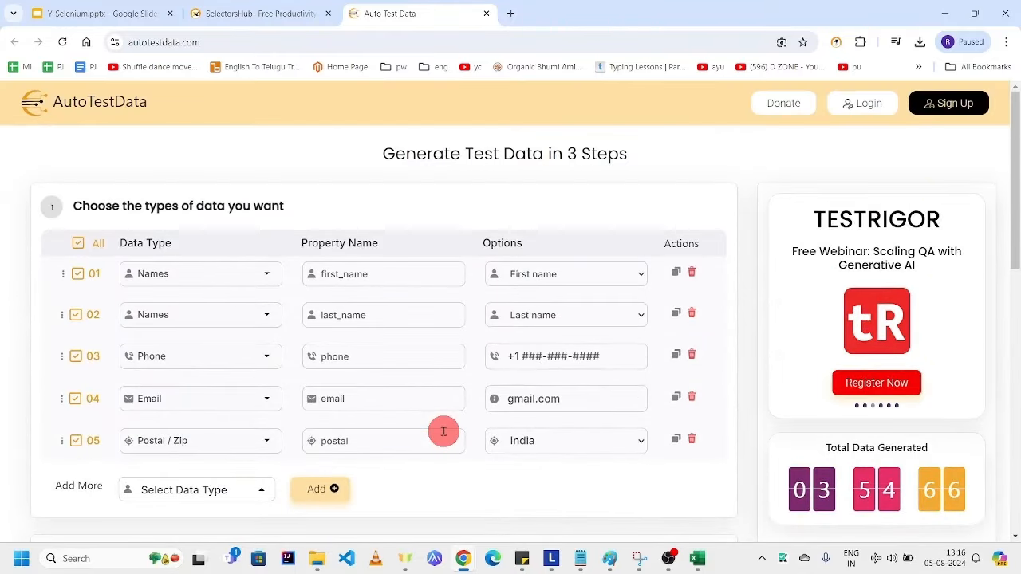
{"action": "scroll", "coordinate": [443, 435], "scroll_direction": "down", "scroll_amount": 3}
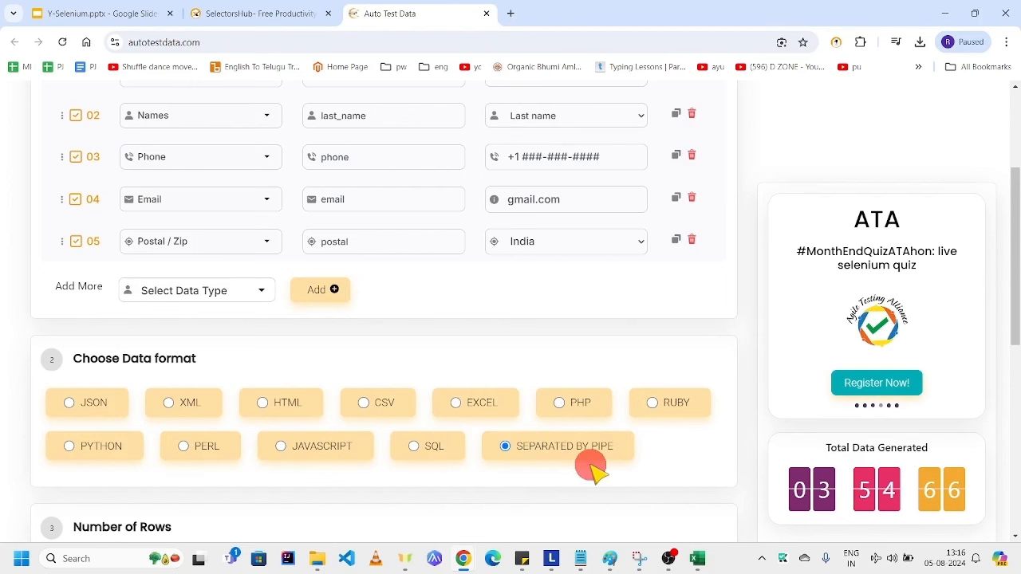
{"action": "scroll", "coordinate": [591, 471], "scroll_direction": "down", "scroll_amount": 3}
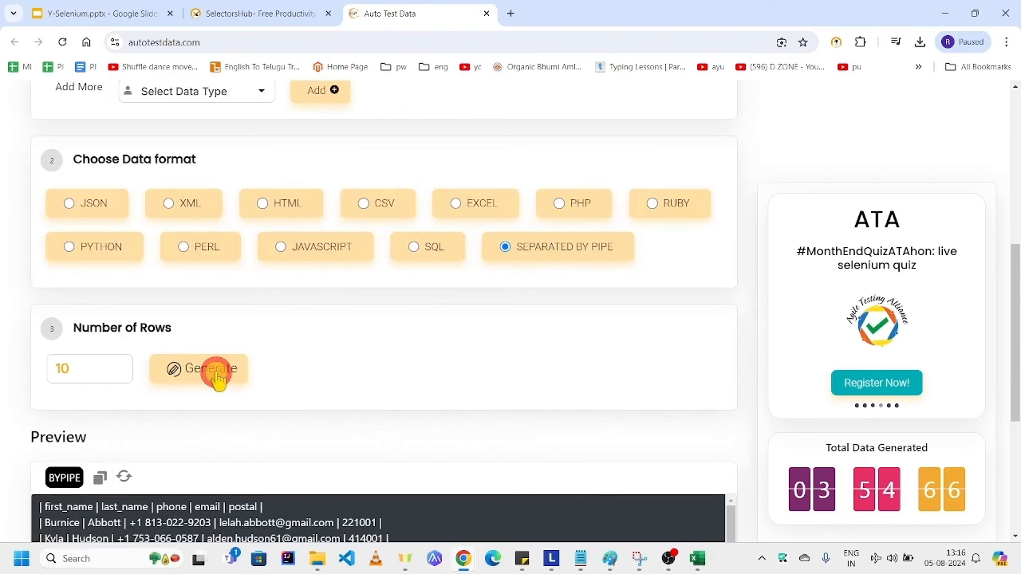
{"action": "left_click", "coordinate": [217, 378]}
{"action": "scroll", "coordinate": [556, 363], "scroll_direction": "down", "scroll_amount": 2}
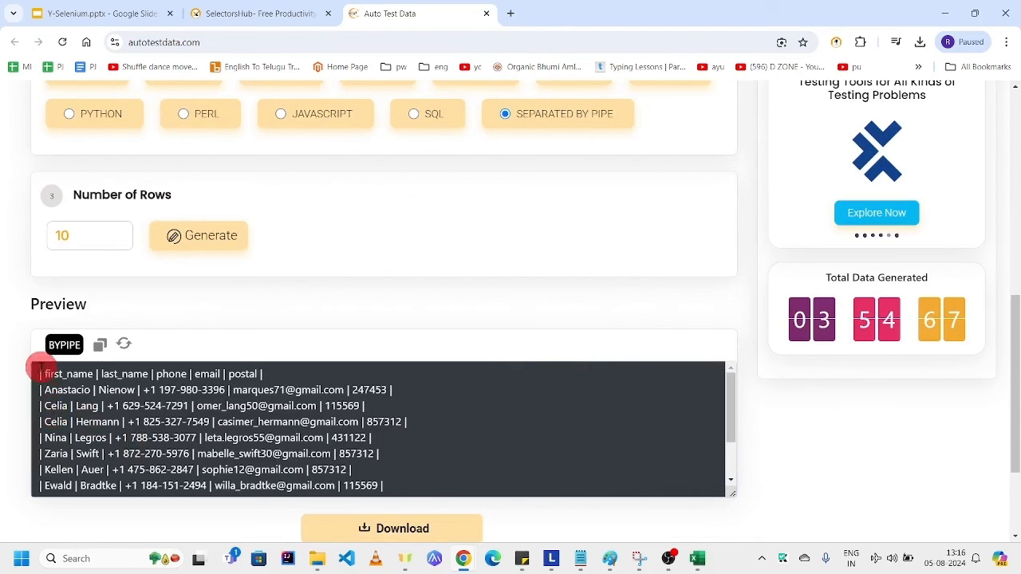
Select the newly generated pipe-separated rows in the preview, including the header line
{"action": "left_click_drag", "start_coordinate": [270, 381], "coordinate": [268, 383]}
{"action": "left_click", "coordinate": [401, 489]}
{"action": "left_click_drag", "start_coordinate": [400, 489], "coordinate": [38, 374]}
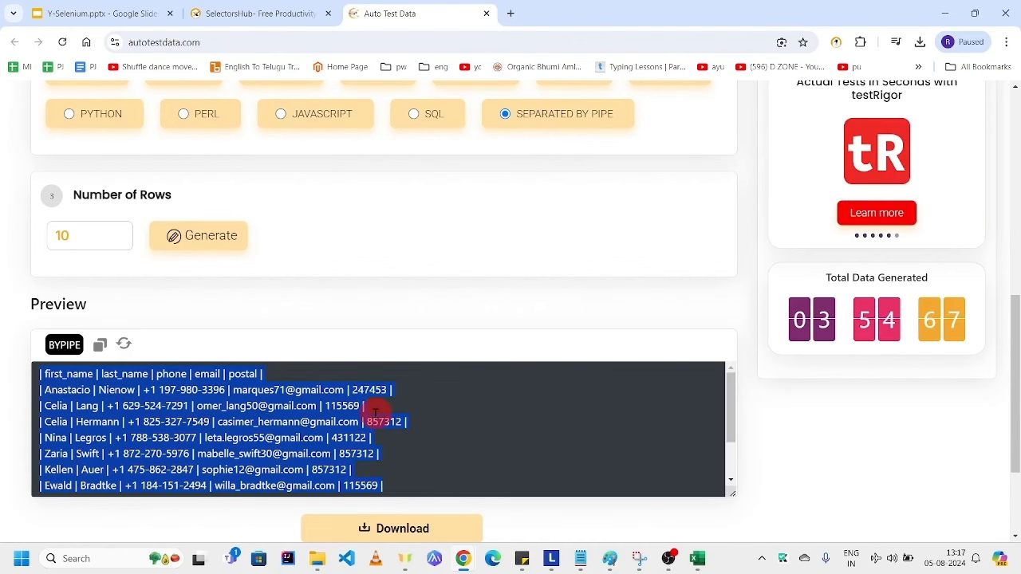
Return to the list of data types and switch to the Y-Selenium.pptx presentation in Google Slides
{"action": "scroll", "coordinate": [374, 412], "scroll_direction": "up", "scroll_amount": 7}
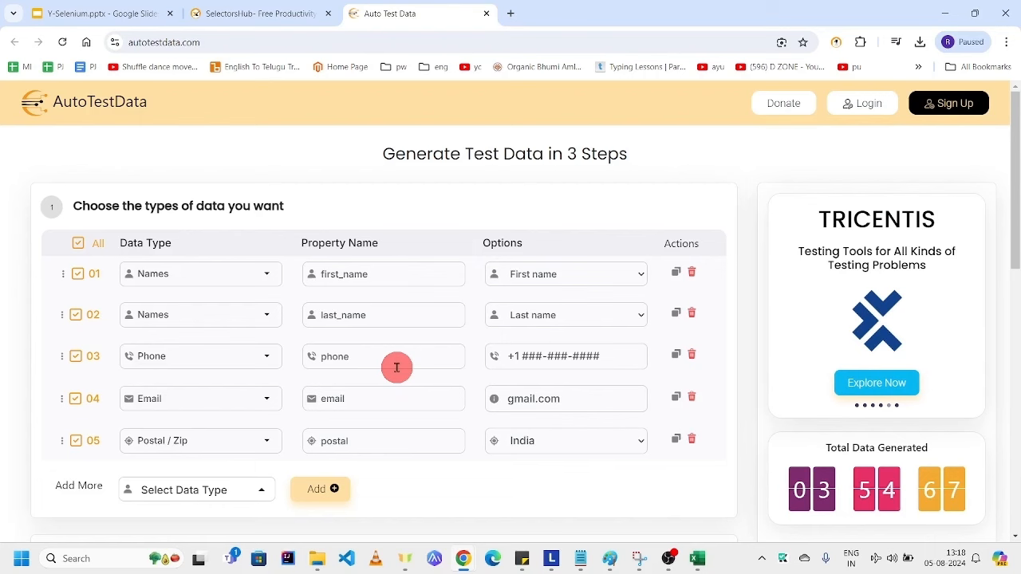
{"action": "key", "text": "ctrl+1"}
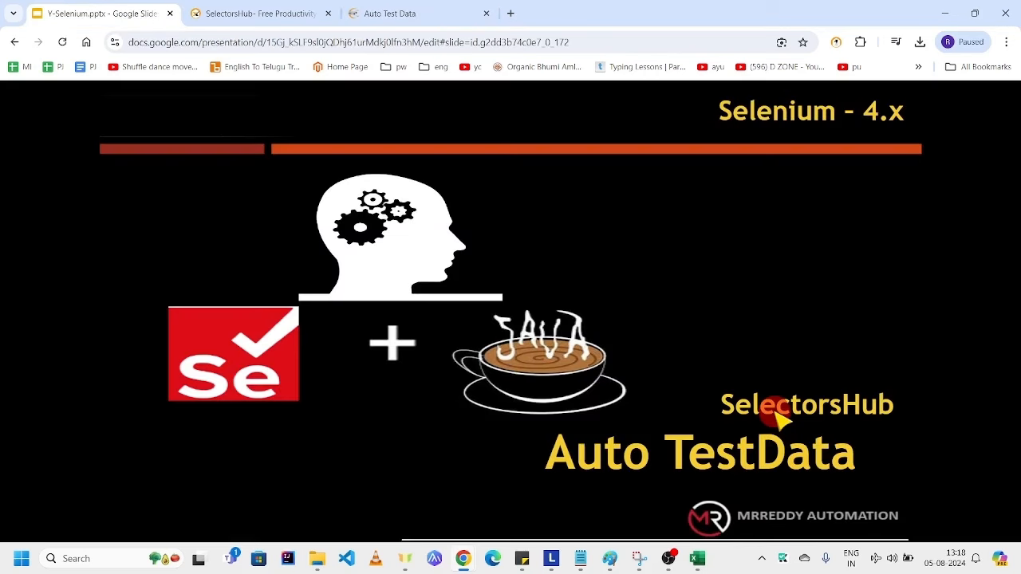